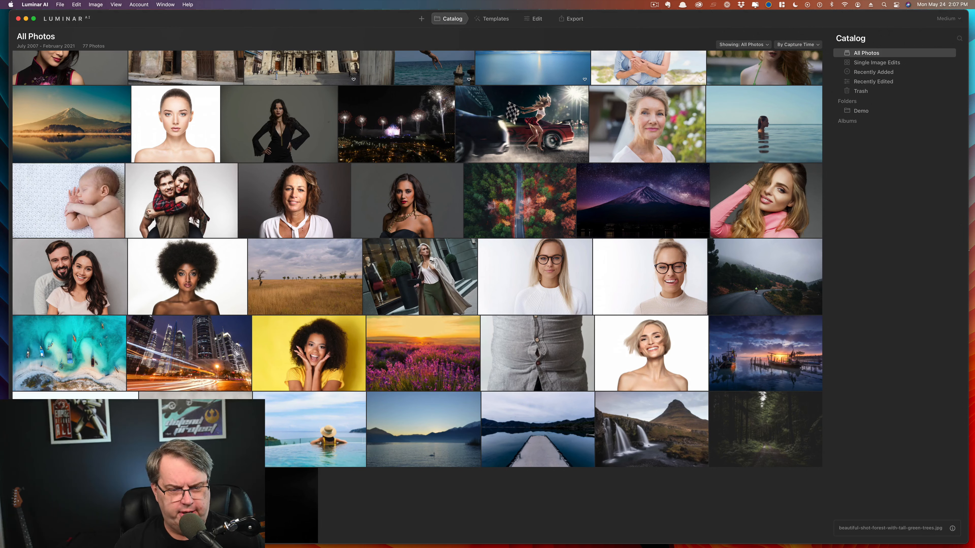
View the template suggestions for the dark forest photo, going through the suggested collections as far as Magical Forests
{"action": "left_click", "coordinate": [494, 20]}
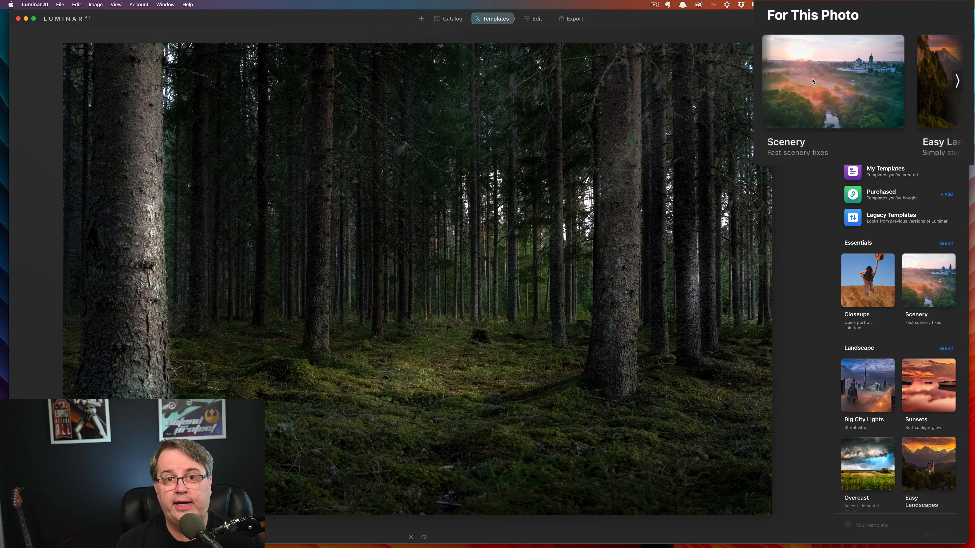
{"action": "left_click", "coordinate": [958, 82]}
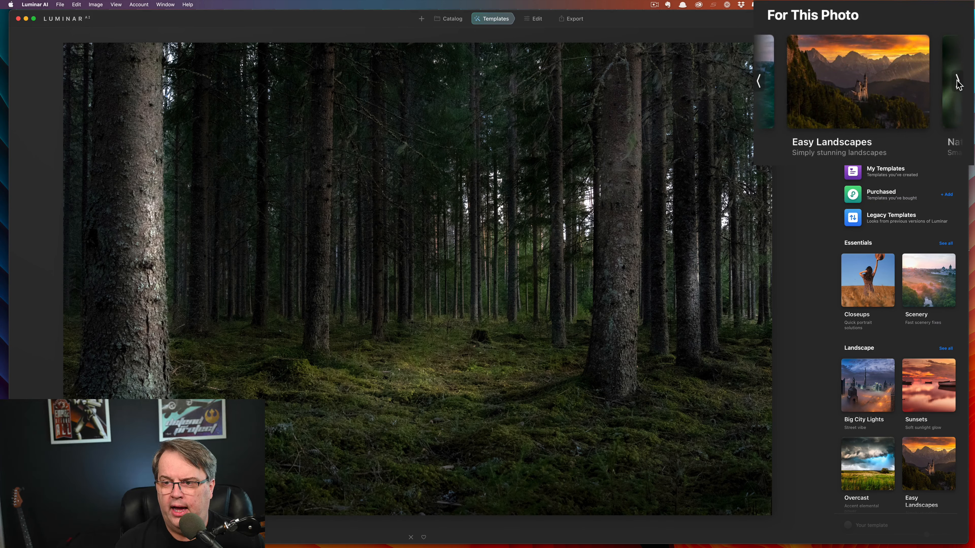
{"action": "scroll", "coordinate": [905, 78], "scroll_direction": "right", "scroll_amount": 2}
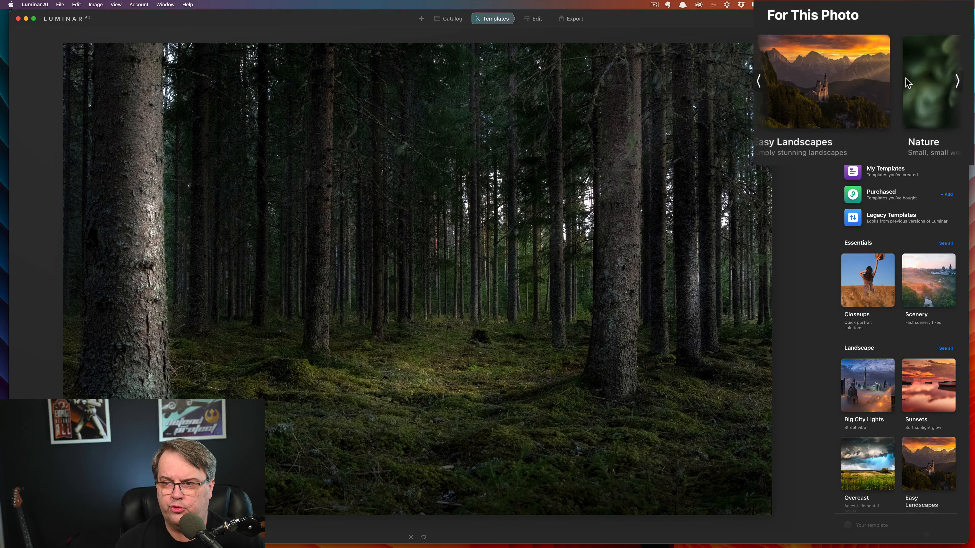
{"action": "scroll", "coordinate": [905, 78], "scroll_direction": "left", "scroll_amount": 3}
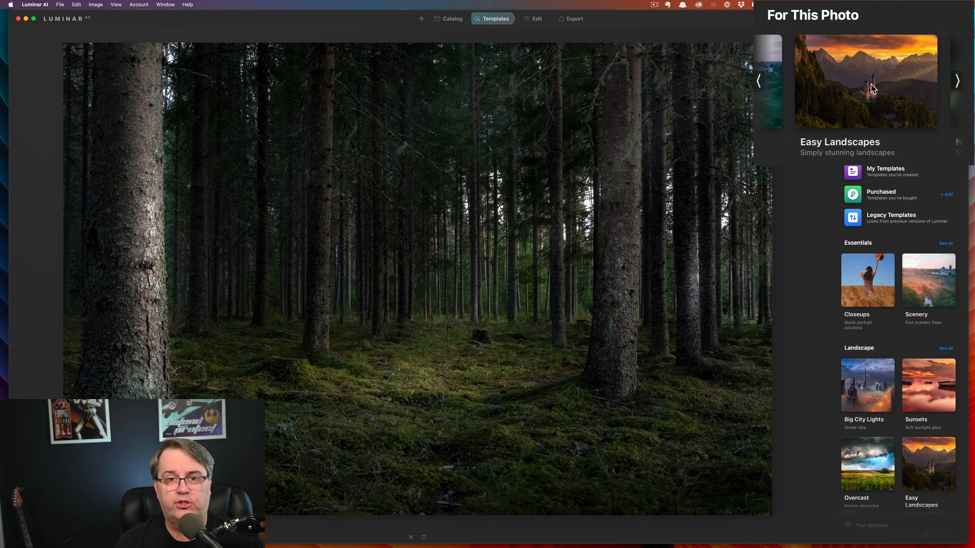
{"action": "left_click", "coordinate": [957, 82]}
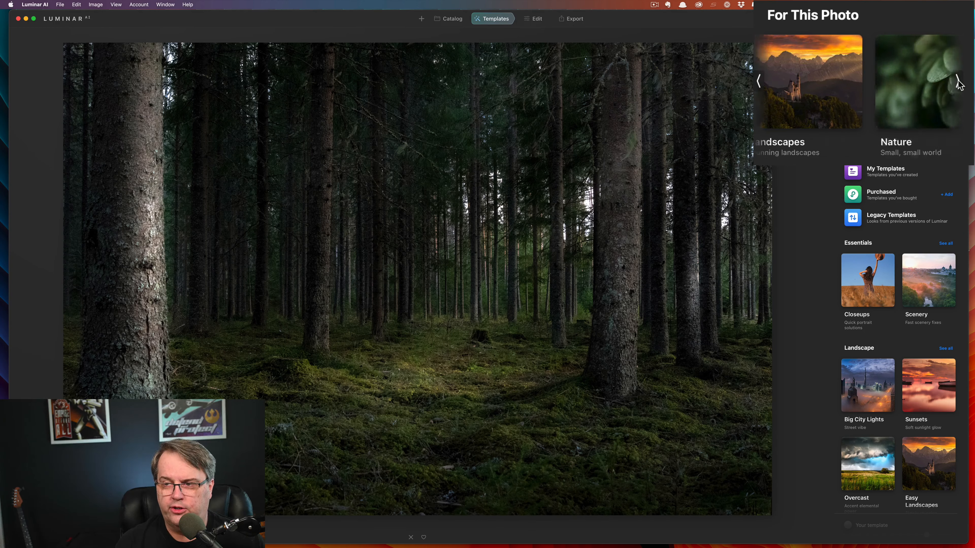
{"action": "left_click", "coordinate": [958, 82]}
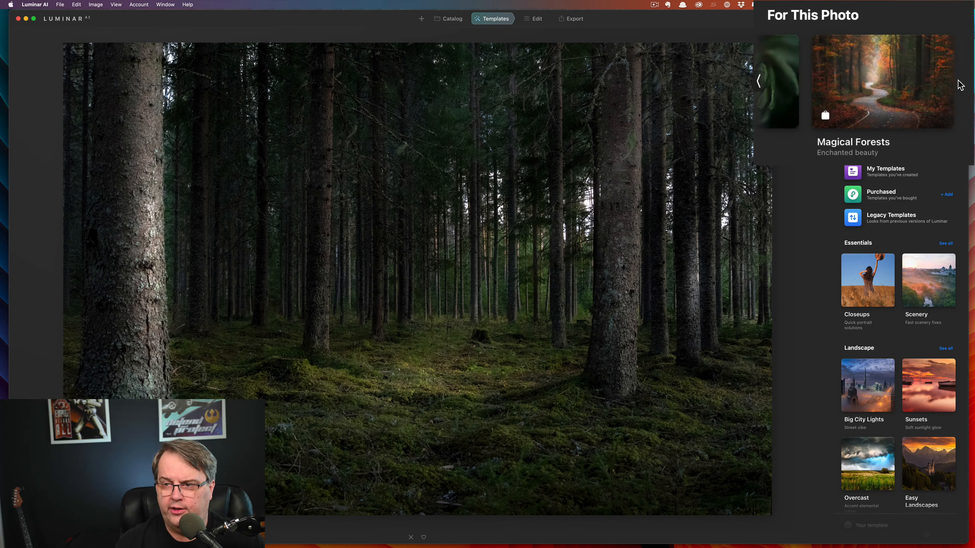
{"action": "mouse_move", "coordinate": [911, 102]}
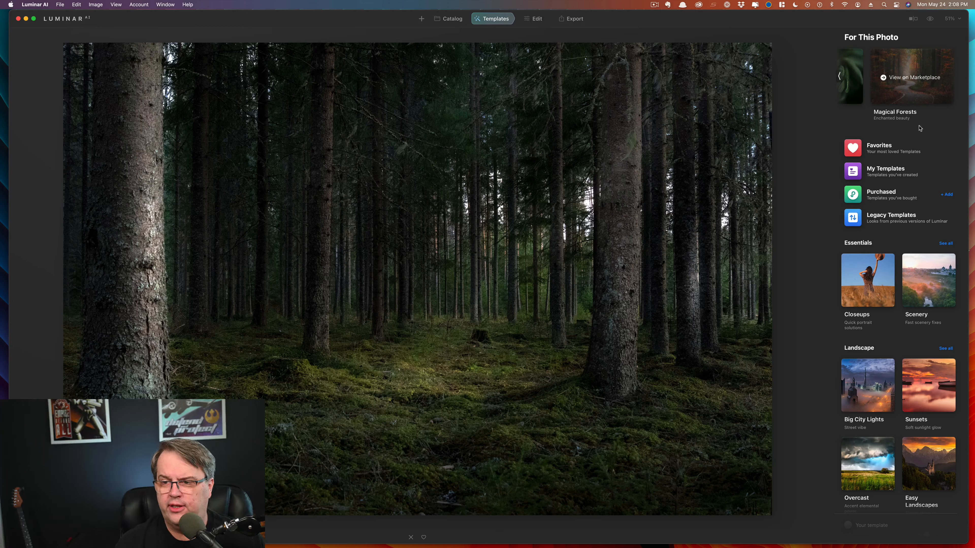
Look through the template library from Favorites down to All Categories, then return to the first suggested collection for the forest photo
{"action": "scroll", "coordinate": [918, 88], "scroll_direction": "down", "scroll_amount": 2}
{"action": "scroll", "coordinate": [880, 103], "scroll_direction": "down", "scroll_amount": 1}
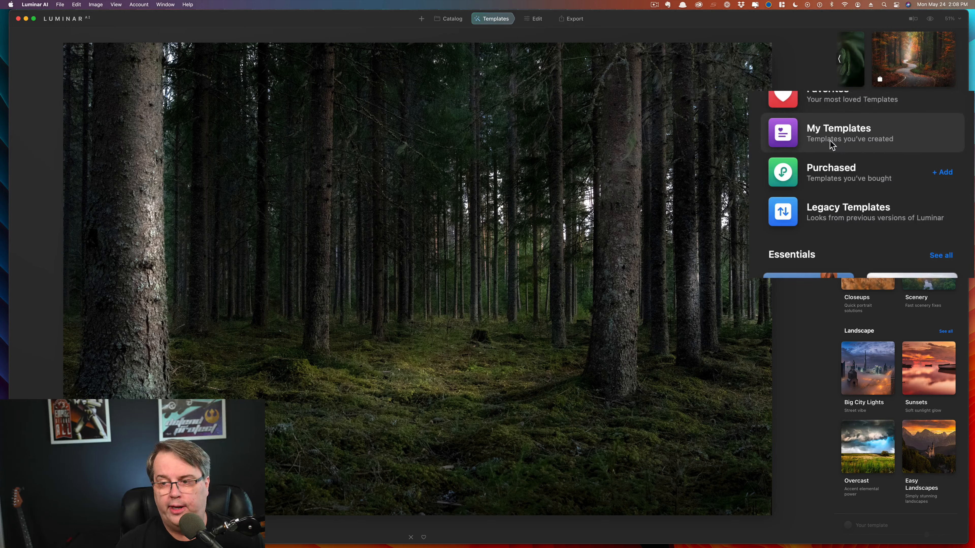
{"action": "scroll", "coordinate": [892, 148], "scroll_direction": "down", "scroll_amount": 1}
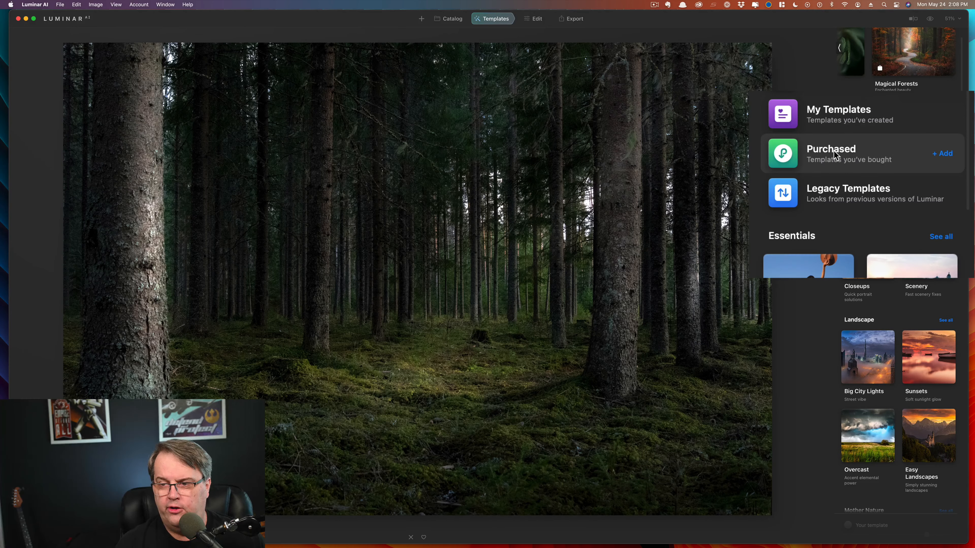
{"action": "scroll", "coordinate": [898, 151], "scroll_direction": "down", "scroll_amount": 2}
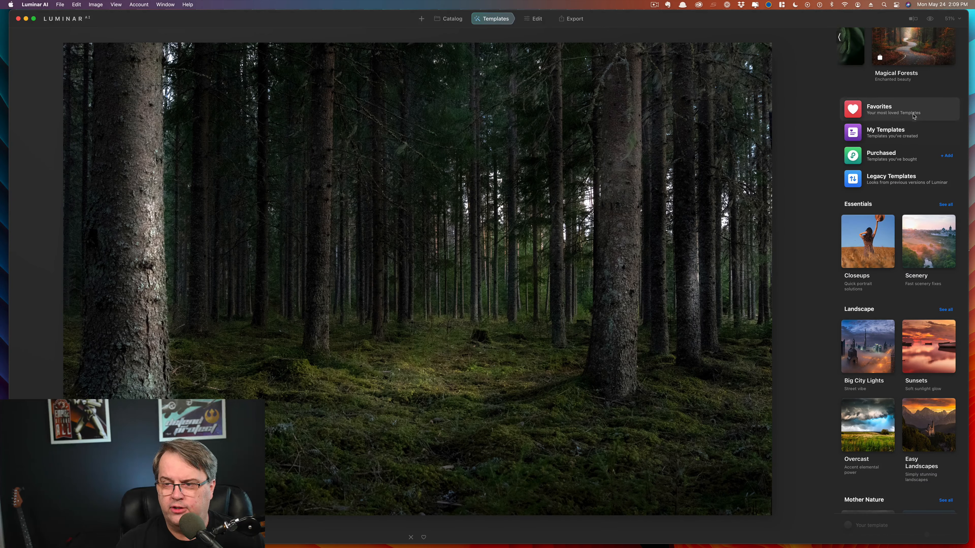
{"action": "scroll", "coordinate": [905, 178], "scroll_direction": "down", "scroll_amount": 3}
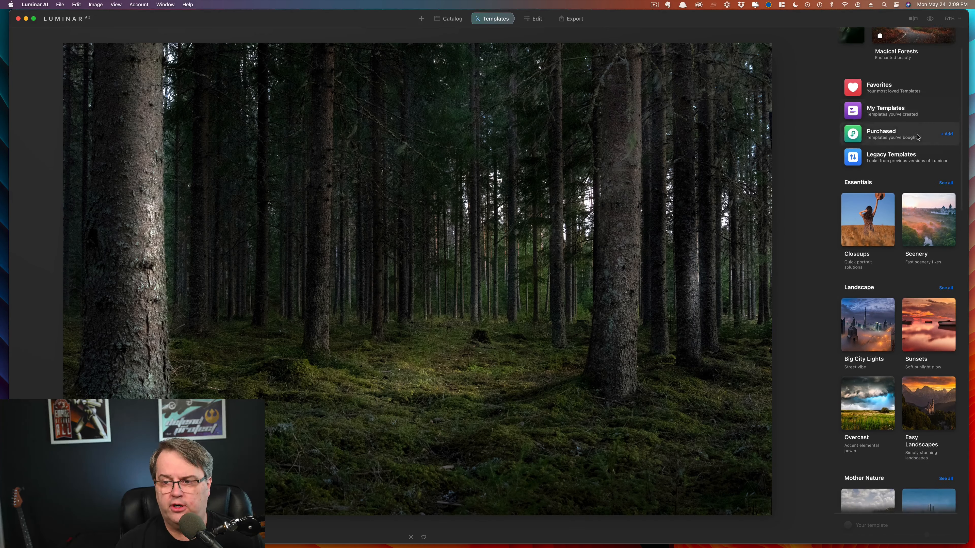
{"action": "scroll", "coordinate": [904, 179], "scroll_direction": "down", "scroll_amount": 4}
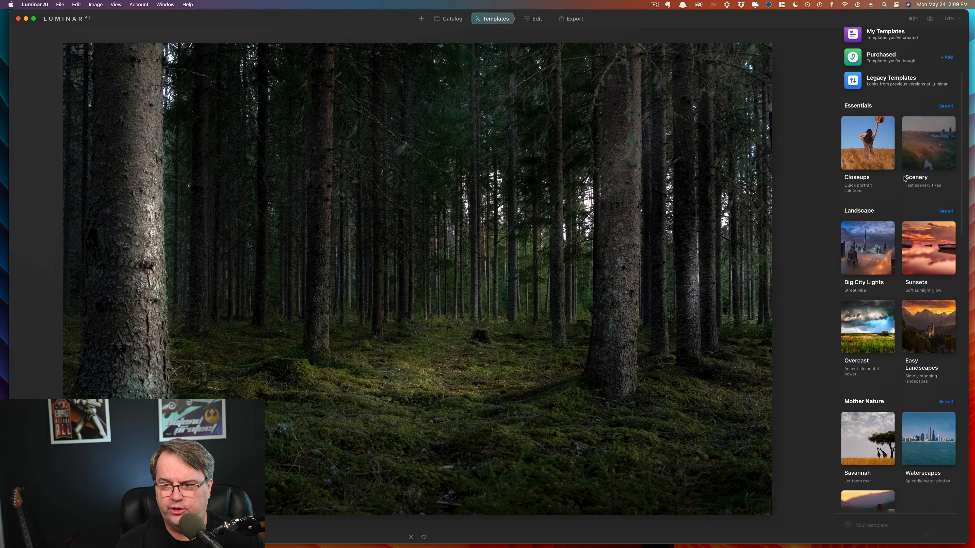
{"action": "scroll", "coordinate": [905, 180], "scroll_direction": "down", "scroll_amount": 6}
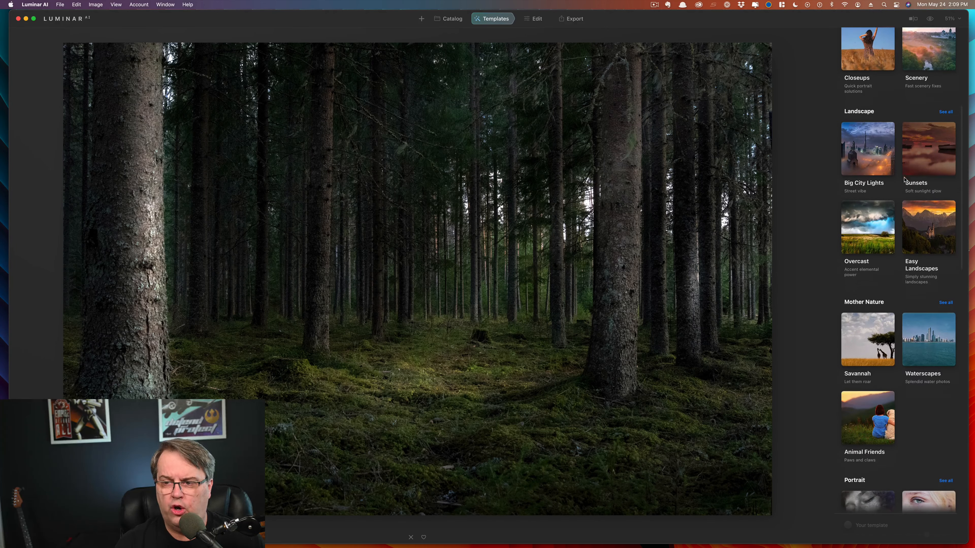
{"action": "scroll", "coordinate": [904, 179], "scroll_direction": "down", "scroll_amount": 5}
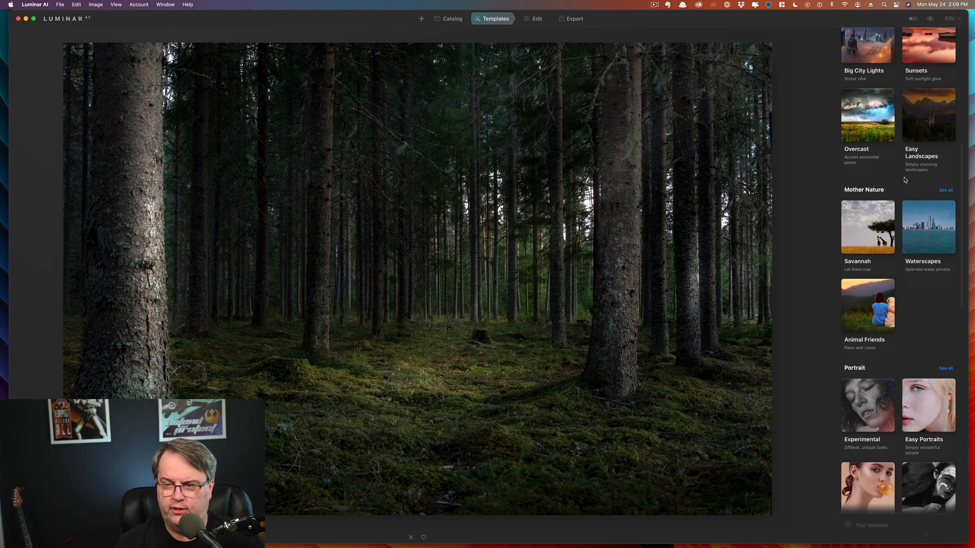
{"action": "scroll", "coordinate": [904, 180], "scroll_direction": "down", "scroll_amount": 7}
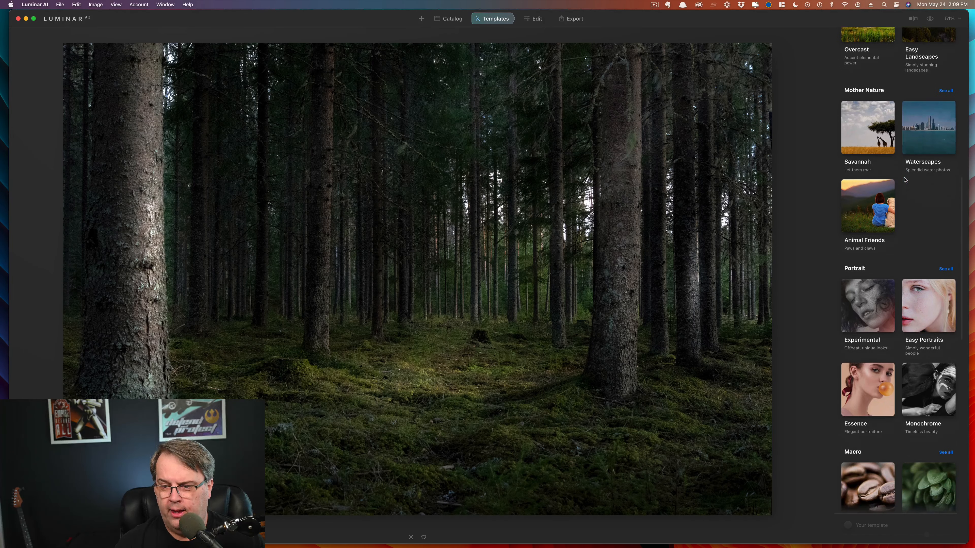
{"action": "scroll", "coordinate": [904, 180], "scroll_direction": "down", "scroll_amount": 6}
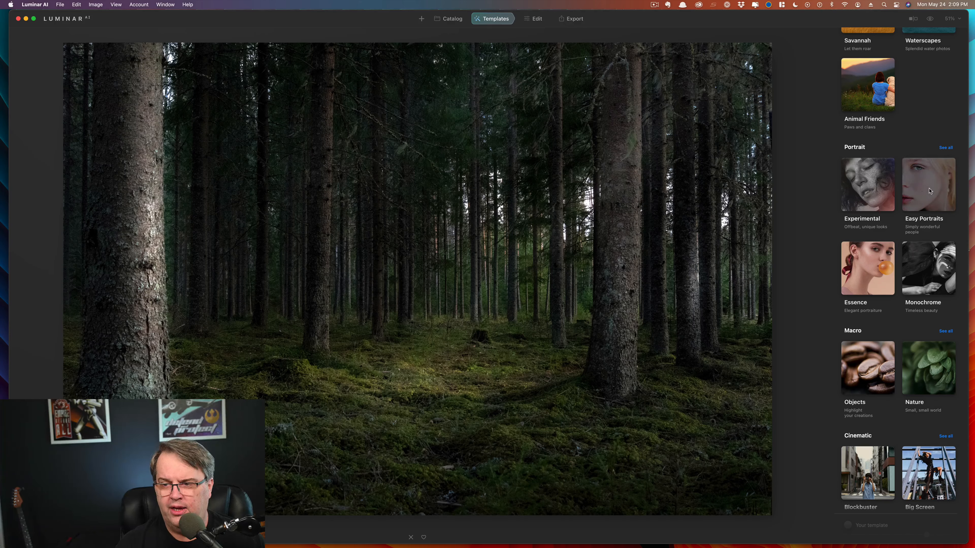
{"action": "scroll", "coordinate": [895, 219], "scroll_direction": "down", "scroll_amount": 4}
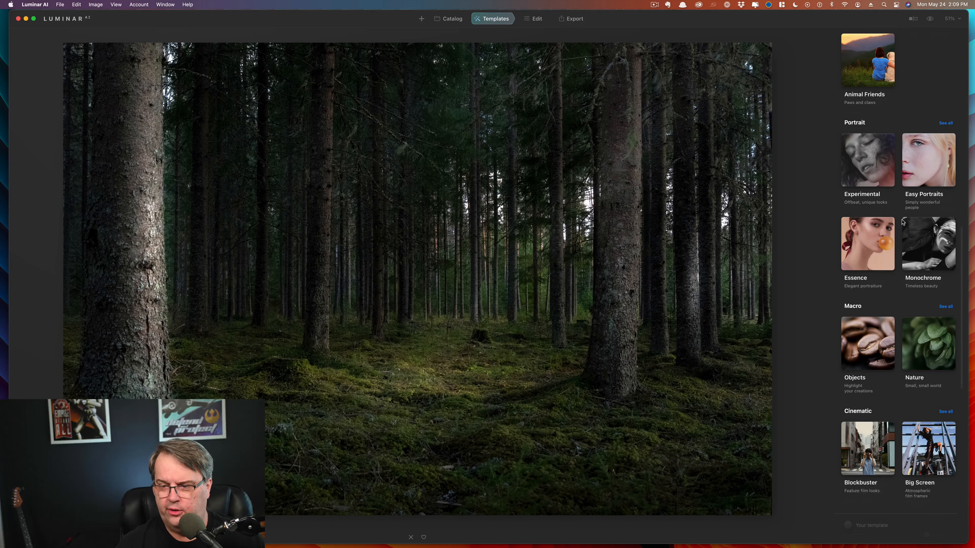
{"action": "scroll", "coordinate": [894, 219], "scroll_direction": "down", "scroll_amount": 2}
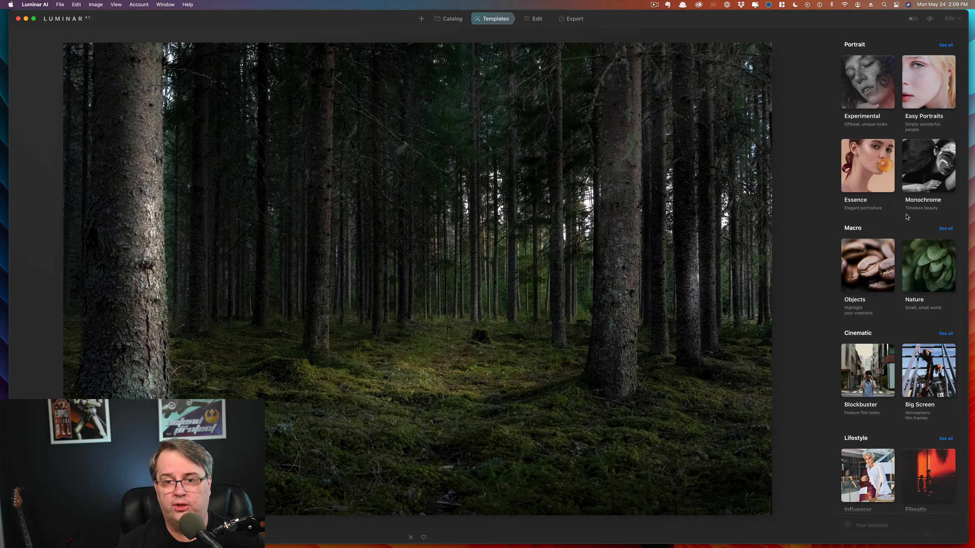
{"action": "scroll", "coordinate": [913, 217], "scroll_direction": "down", "scroll_amount": 3}
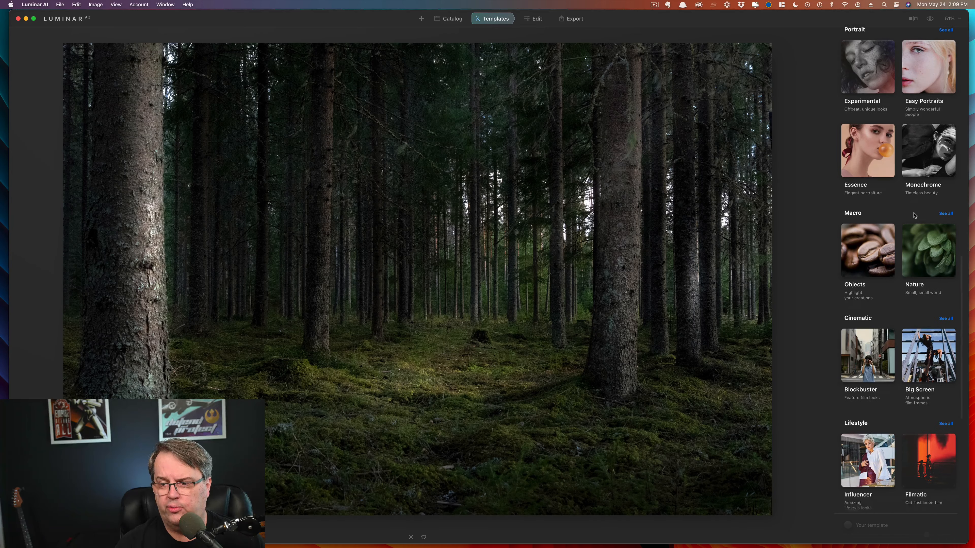
{"action": "scroll", "coordinate": [914, 215], "scroll_direction": "down", "scroll_amount": 7}
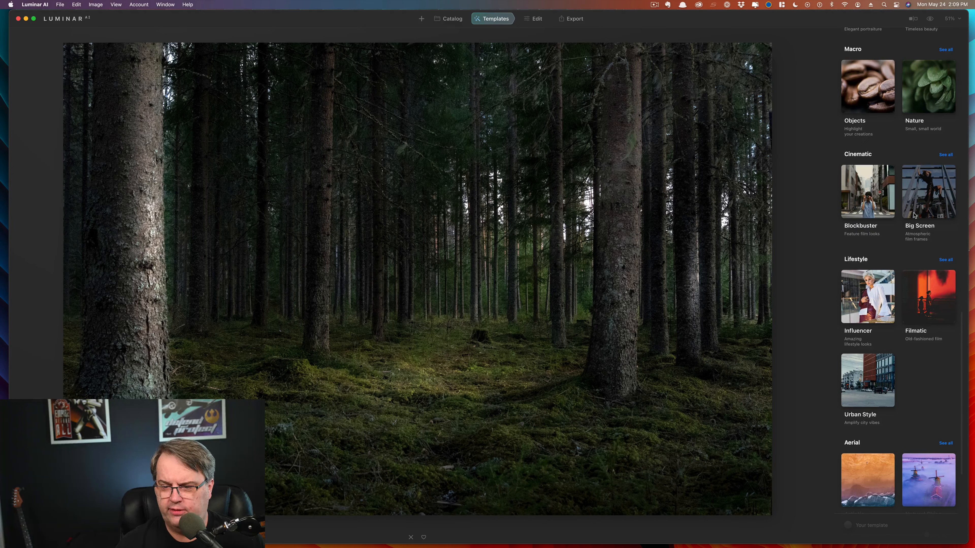
{"action": "scroll", "coordinate": [914, 215], "scroll_direction": "down", "scroll_amount": 5}
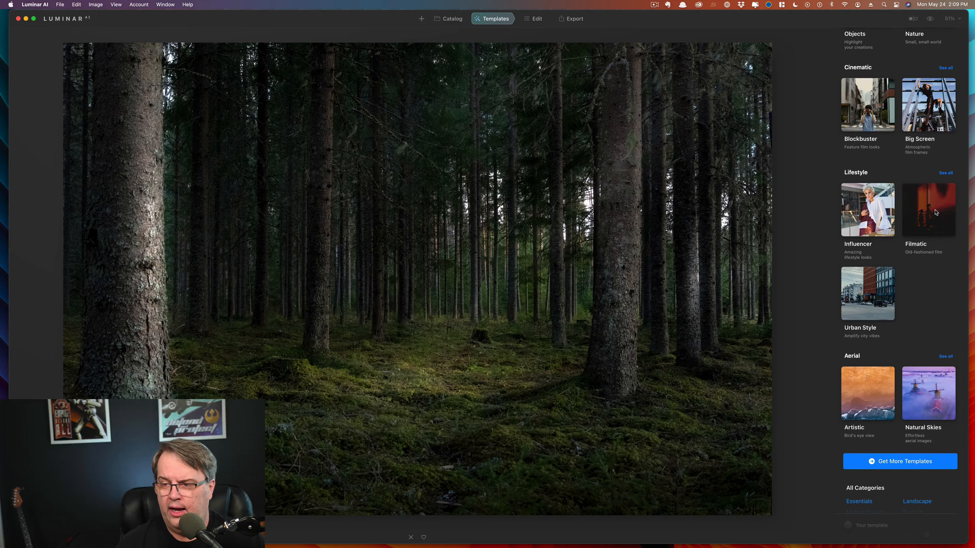
{"action": "scroll", "coordinate": [934, 214], "scroll_direction": "down", "scroll_amount": 2}
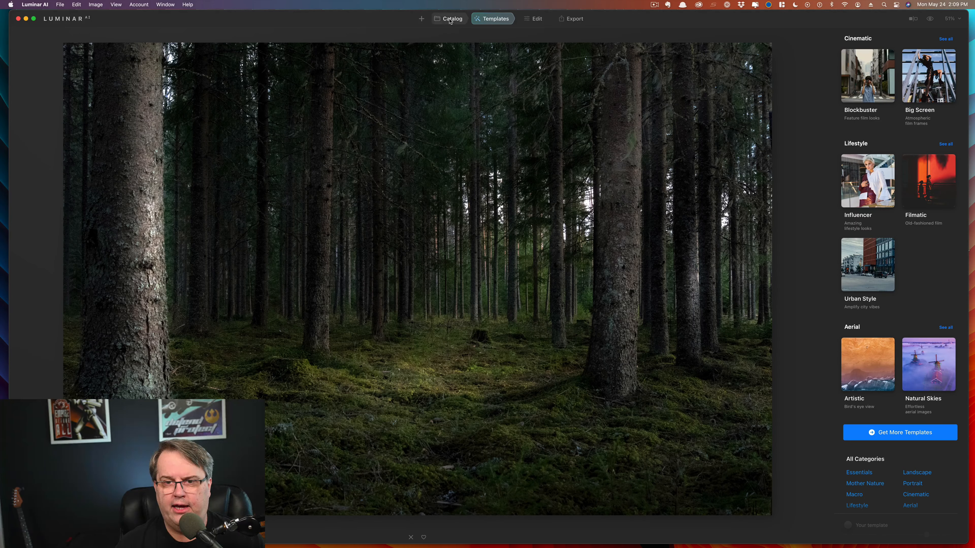
{"action": "scroll", "coordinate": [873, 169], "scroll_direction": "up", "scroll_amount": 10}
{"action": "scroll", "coordinate": [873, 170], "scroll_direction": "up", "scroll_amount": 10}
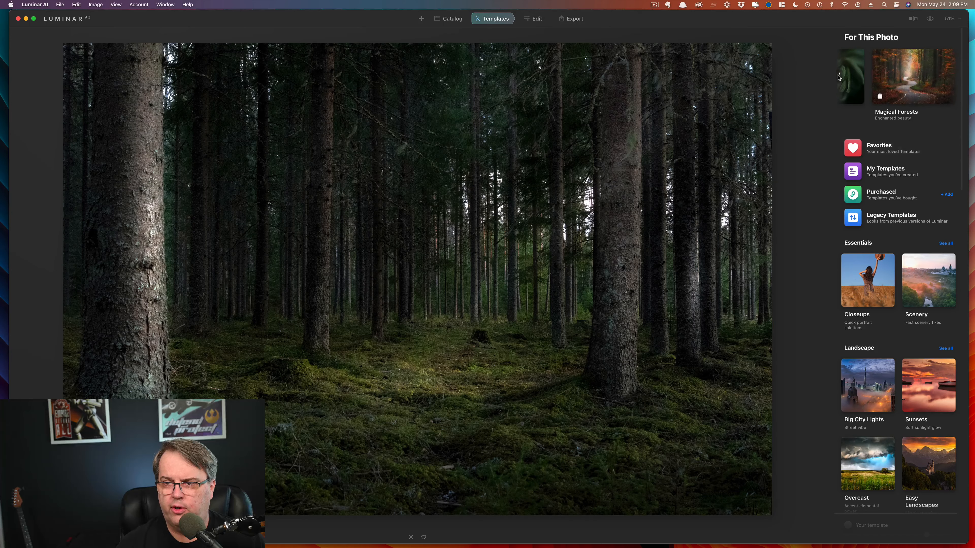
{"action": "left_click", "coordinate": [839, 77]}
{"action": "left_click", "coordinate": [839, 77]}
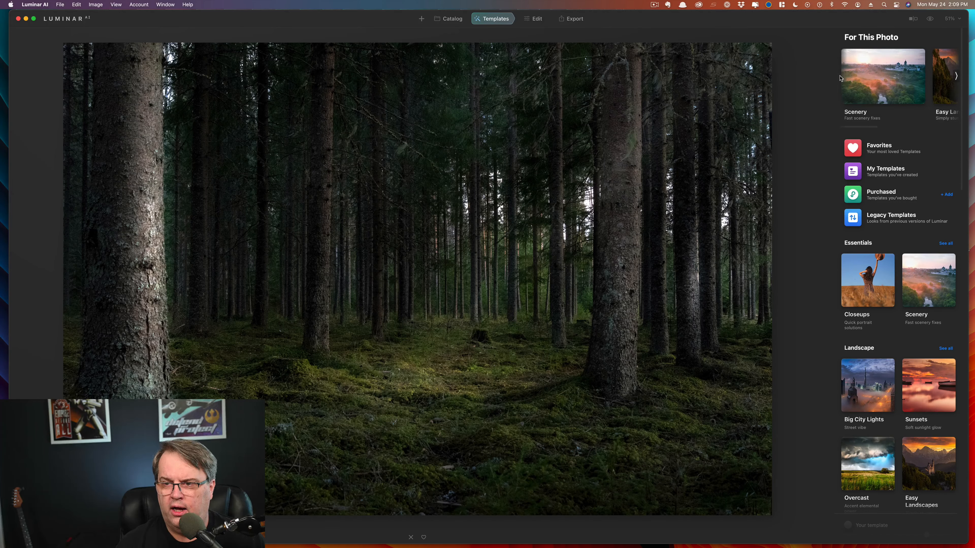
Select the catalog photo of the motorcycle rider on the country road and go through its suggested template collections
{"action": "left_click", "coordinate": [450, 19]}
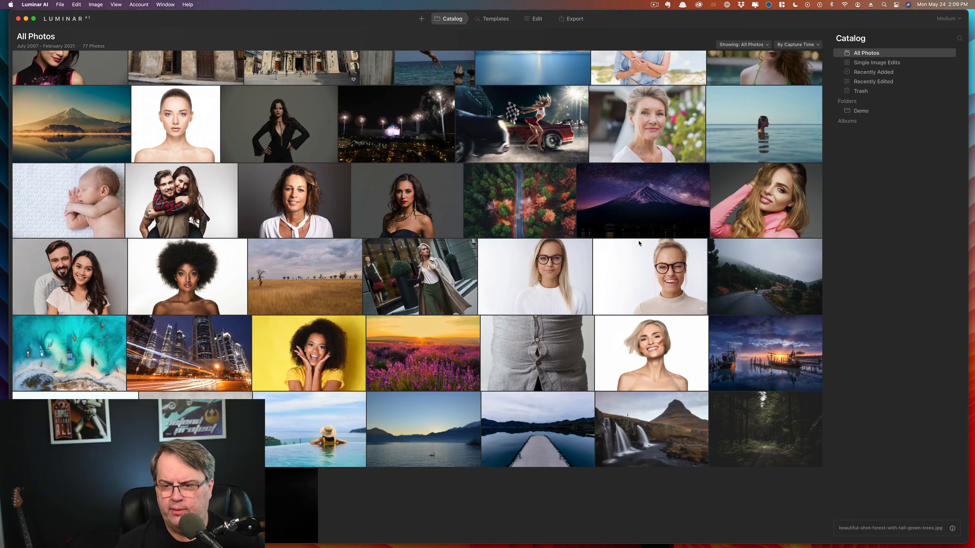
{"action": "left_click", "coordinate": [765, 275]}
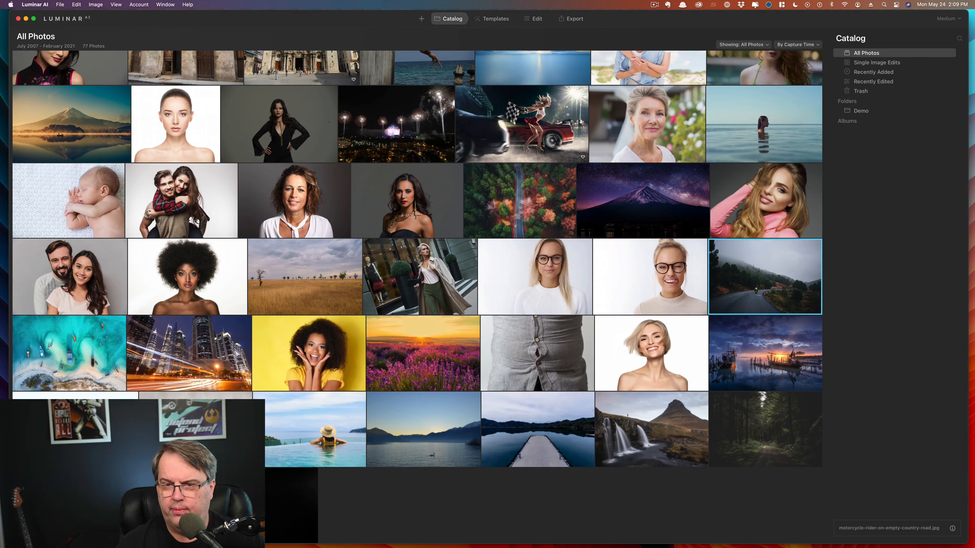
{"action": "left_click", "coordinate": [493, 19]}
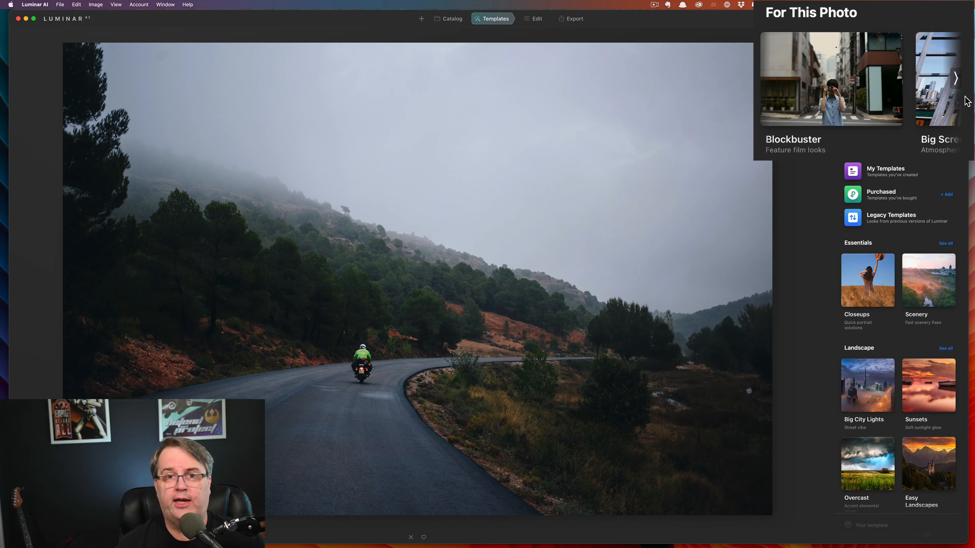
{"action": "left_click", "coordinate": [955, 75]}
{"action": "left_click", "coordinate": [956, 76]}
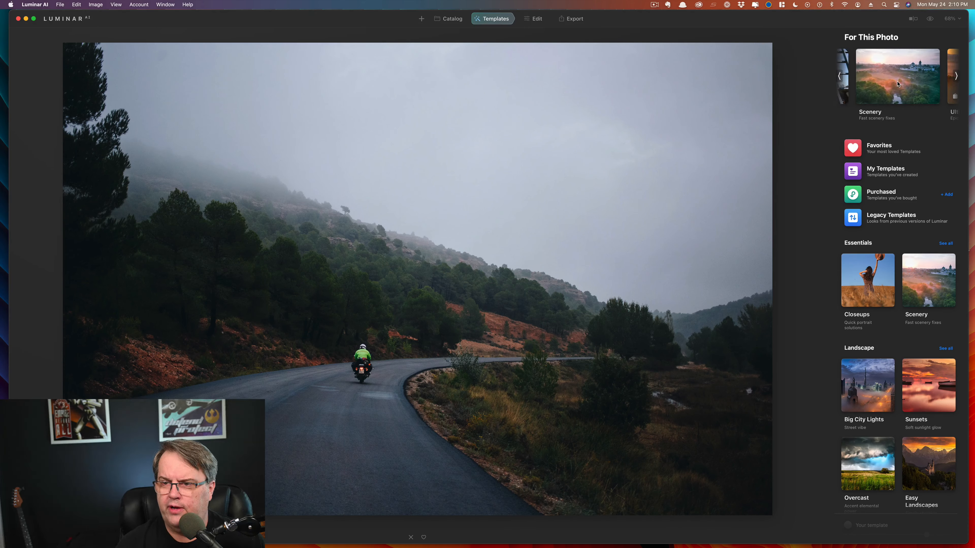
{"action": "left_click", "coordinate": [956, 76]}
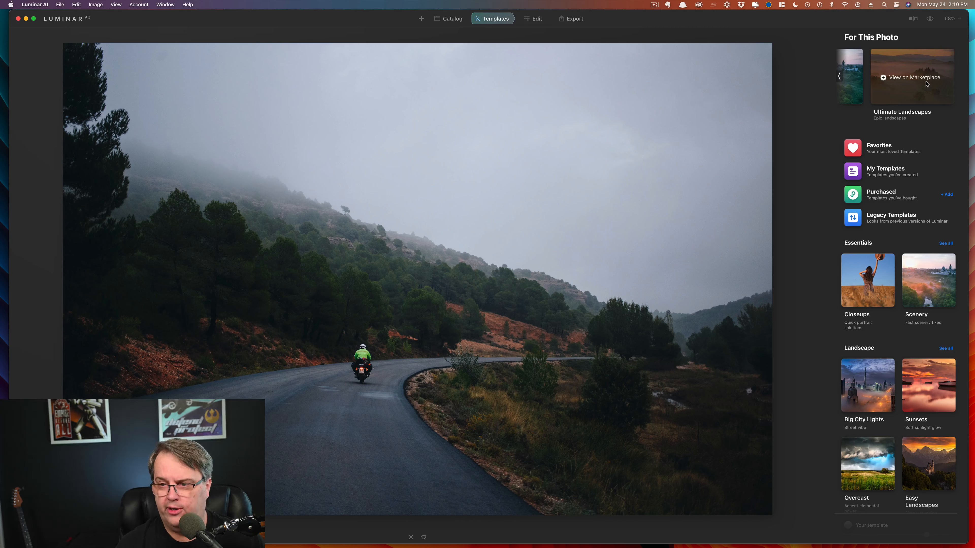
{"action": "scroll", "coordinate": [926, 84], "scroll_direction": "down", "scroll_amount": 1}
{"action": "scroll", "coordinate": [927, 82], "scroll_direction": "up", "scroll_amount": 1}
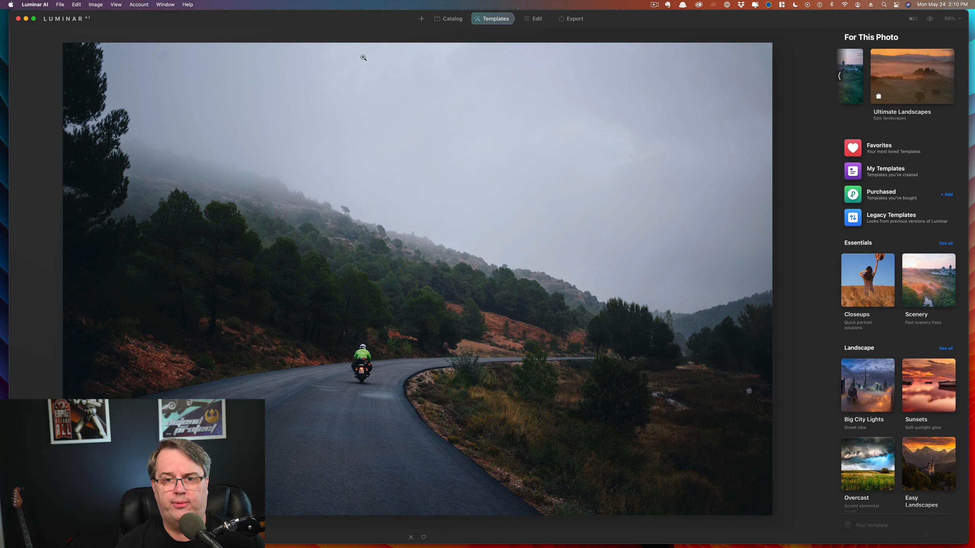
Open the catalog photo of the woman standing in the sea for editing and expand the Sky AI tool
{"action": "left_click", "coordinate": [447, 20]}
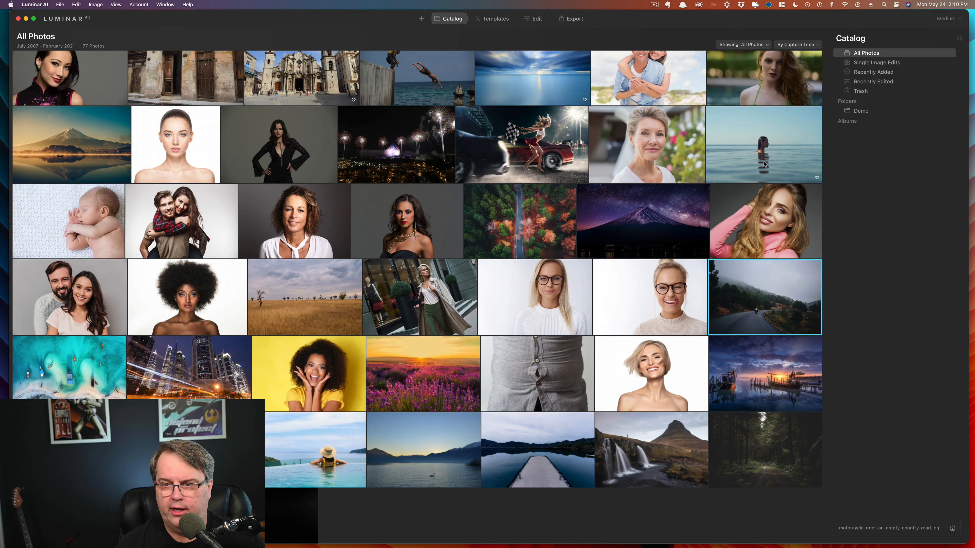
{"action": "left_click", "coordinate": [773, 152]}
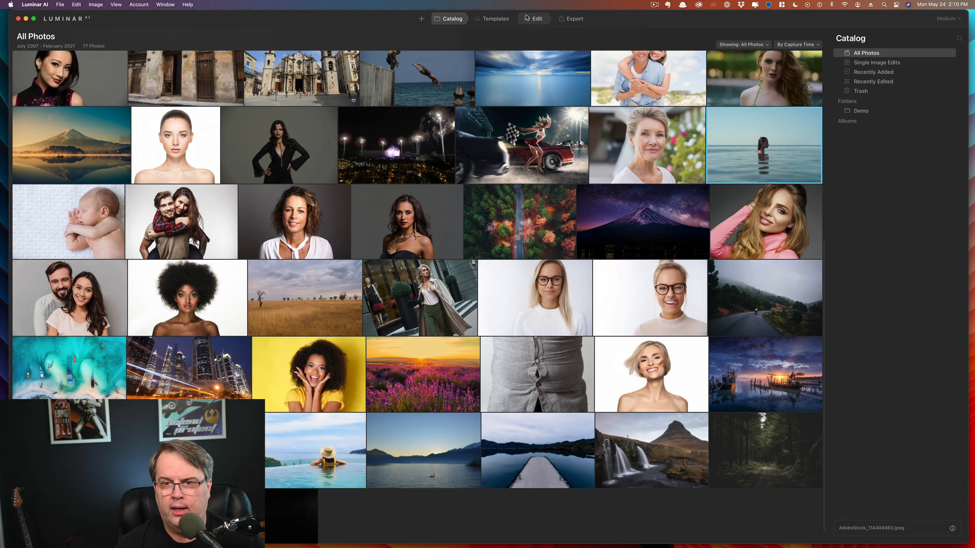
{"action": "left_click", "coordinate": [536, 20]}
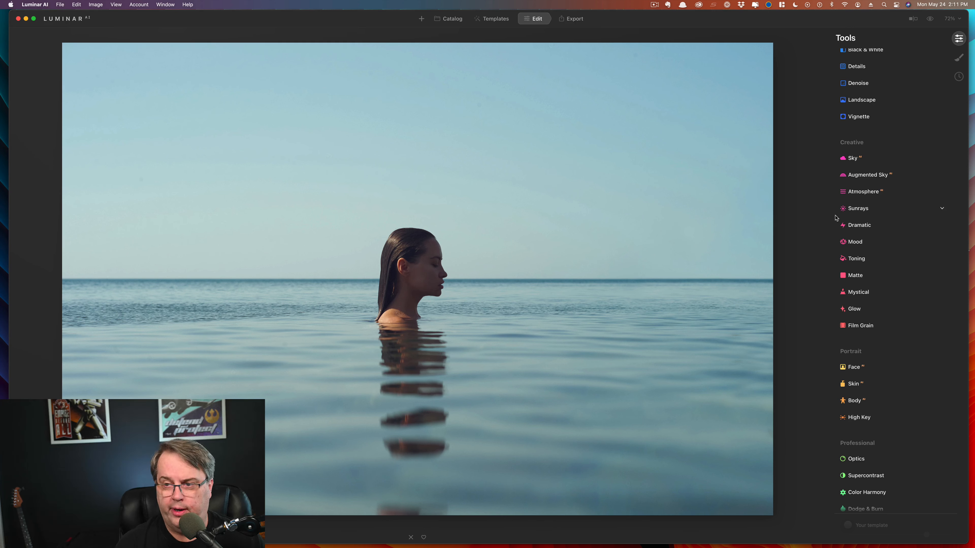
{"action": "left_click", "coordinate": [854, 161]}
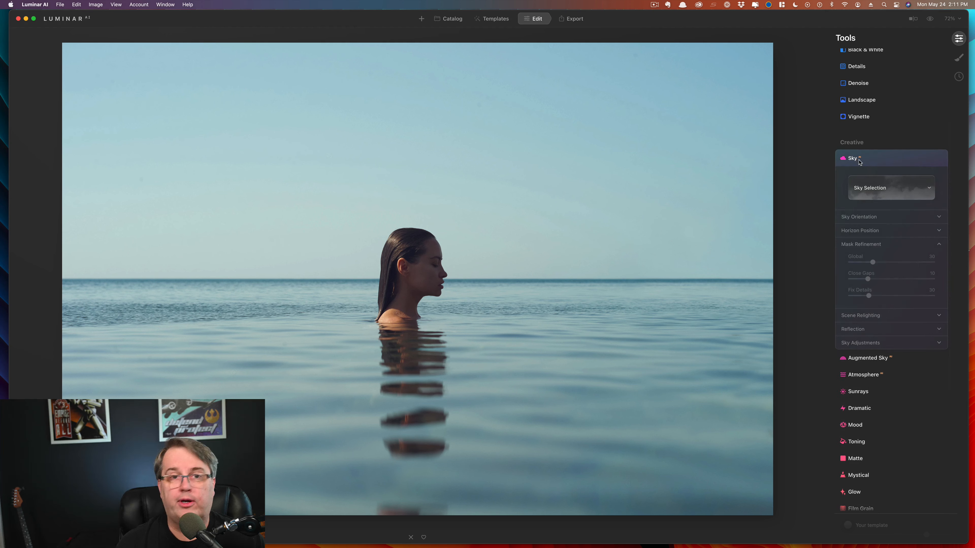
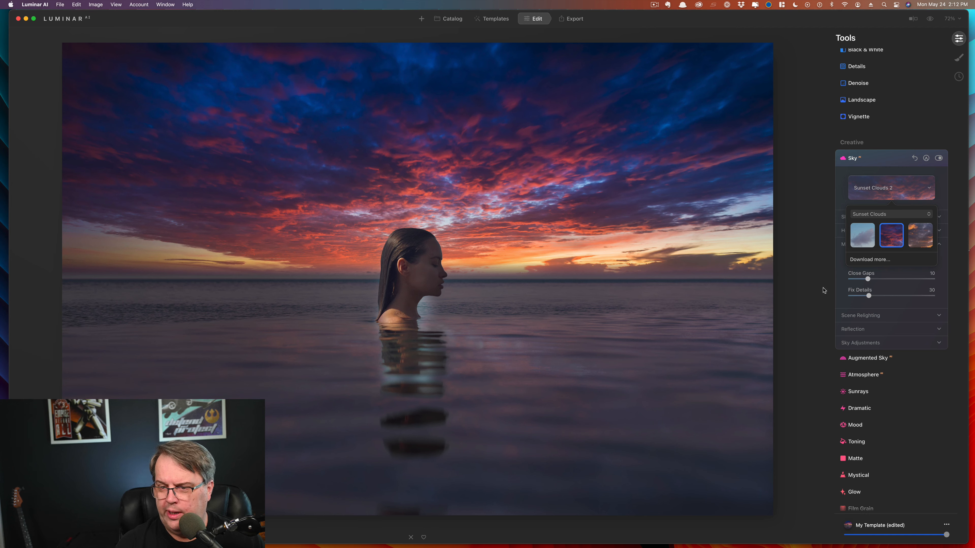
Keep the Sunset Clouds 2 sky, expand Sky Orientation and Horizon Position, and set the sky's Vertical Position to -5
{"action": "left_click", "coordinate": [944, 209]}
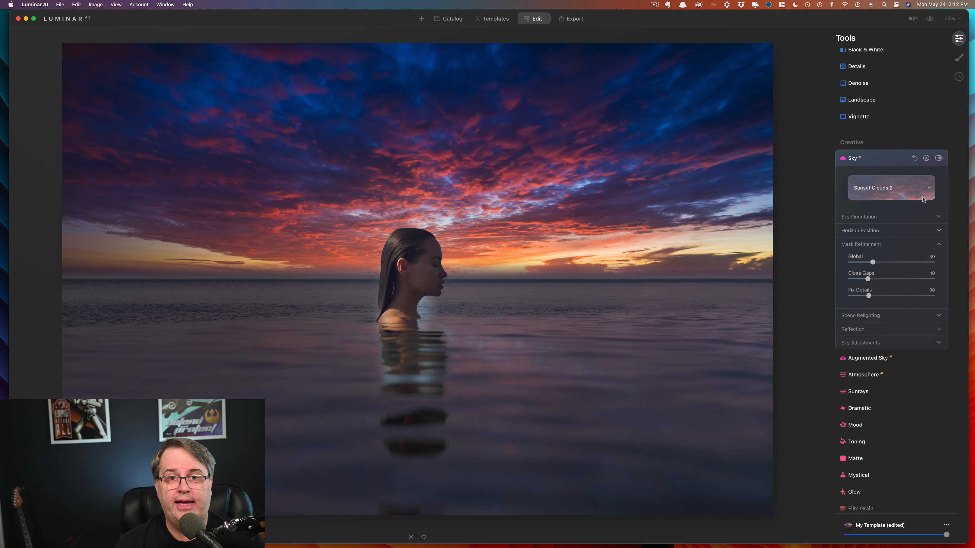
{"action": "left_click", "coordinate": [939, 218]}
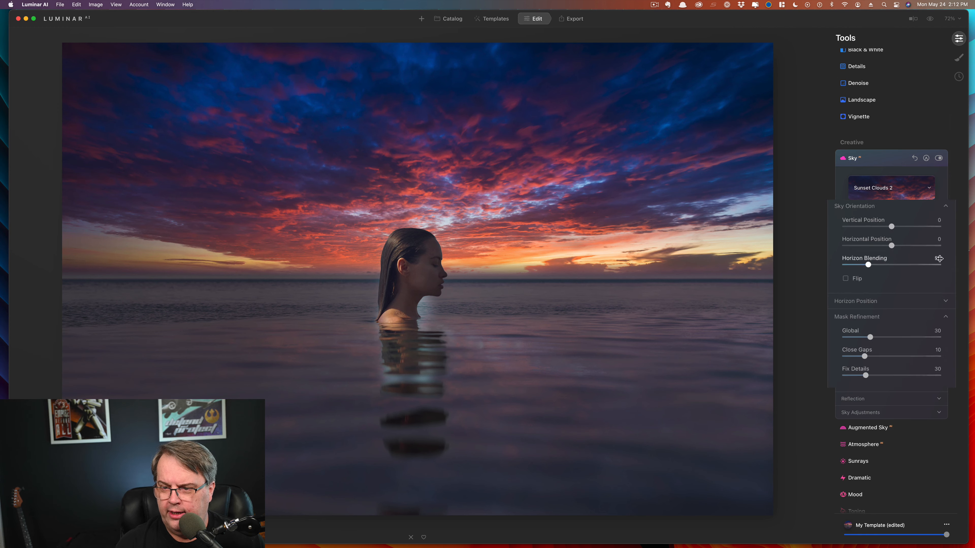
{"action": "left_click", "coordinate": [939, 300]}
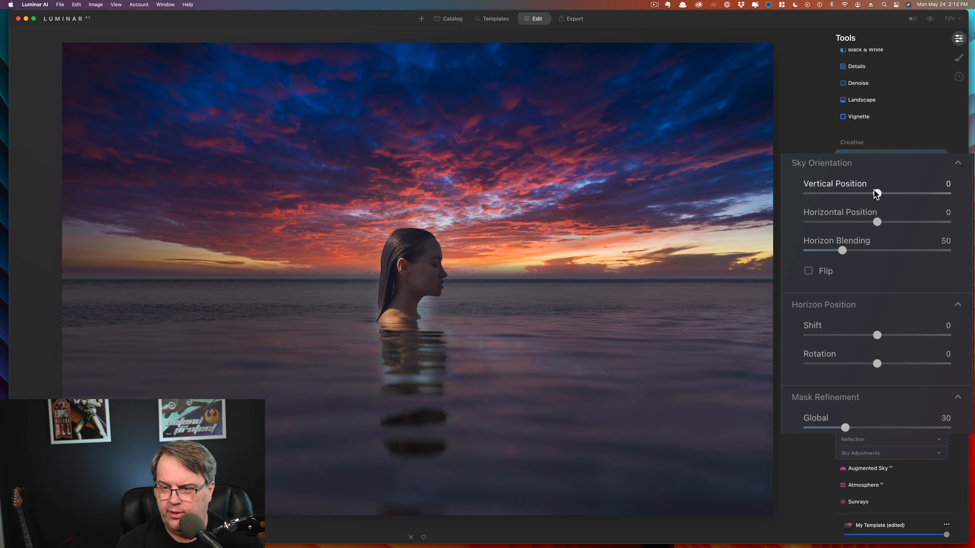
{"action": "left_click_drag", "start_coordinate": [877, 194], "coordinate": [897, 190]}
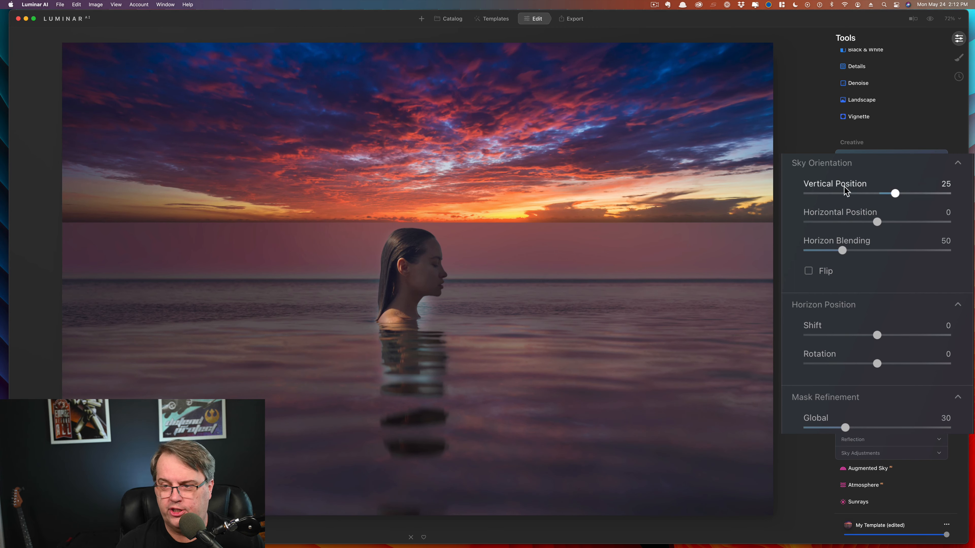
{"action": "left_click_drag", "start_coordinate": [893, 195], "coordinate": [871, 196]}
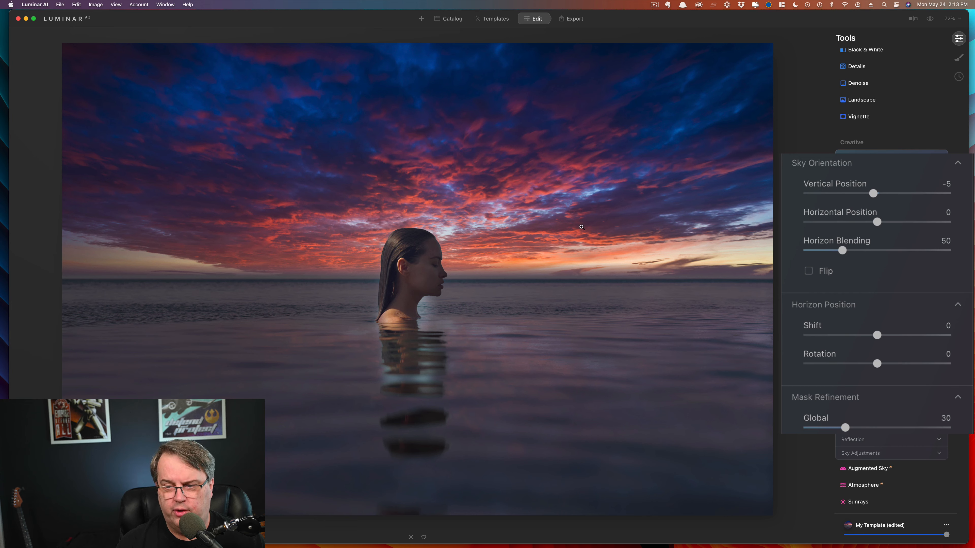
Set the sky's Reflection Amount to 0 and collapse the Reflection settings
{"action": "left_click", "coordinate": [939, 440]}
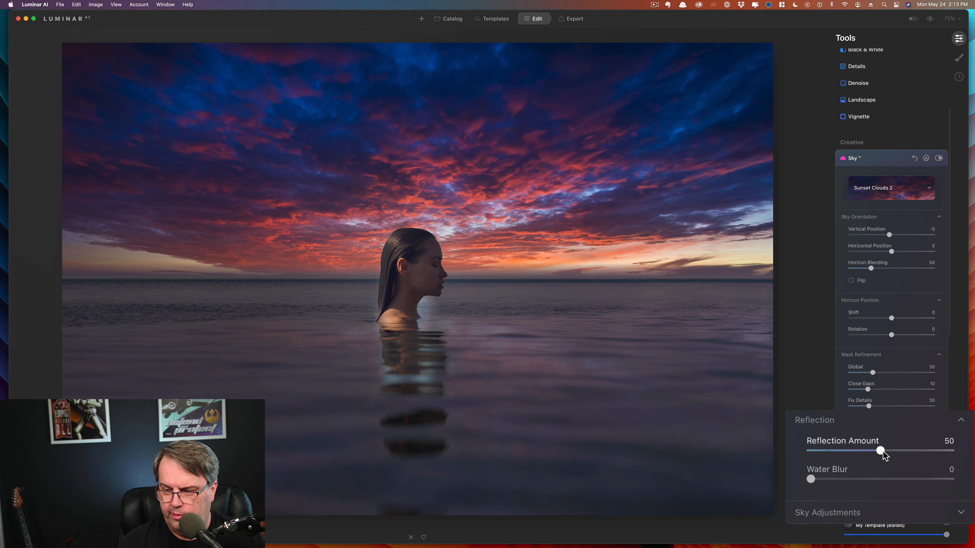
{"action": "left_click_drag", "start_coordinate": [881, 452], "coordinate": [791, 453]}
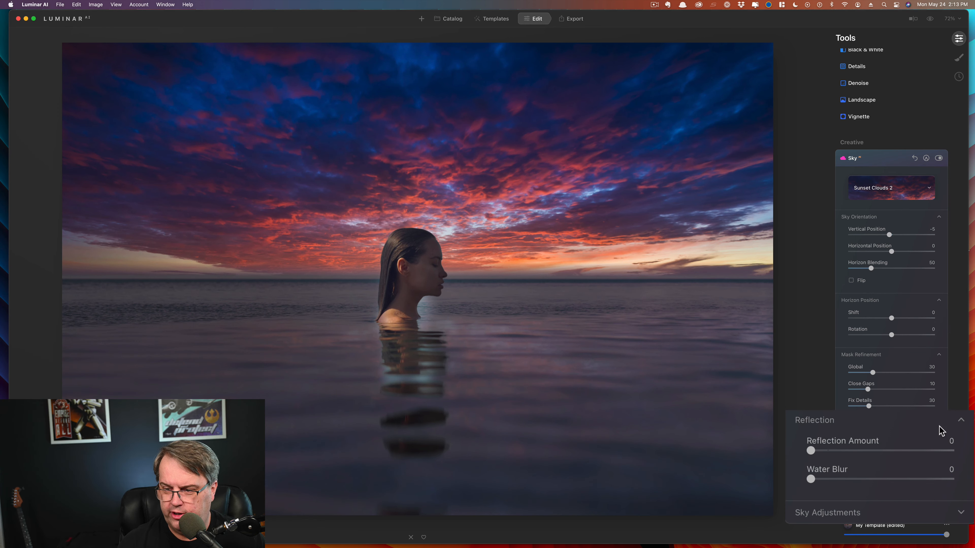
{"action": "left_click", "coordinate": [939, 439]}
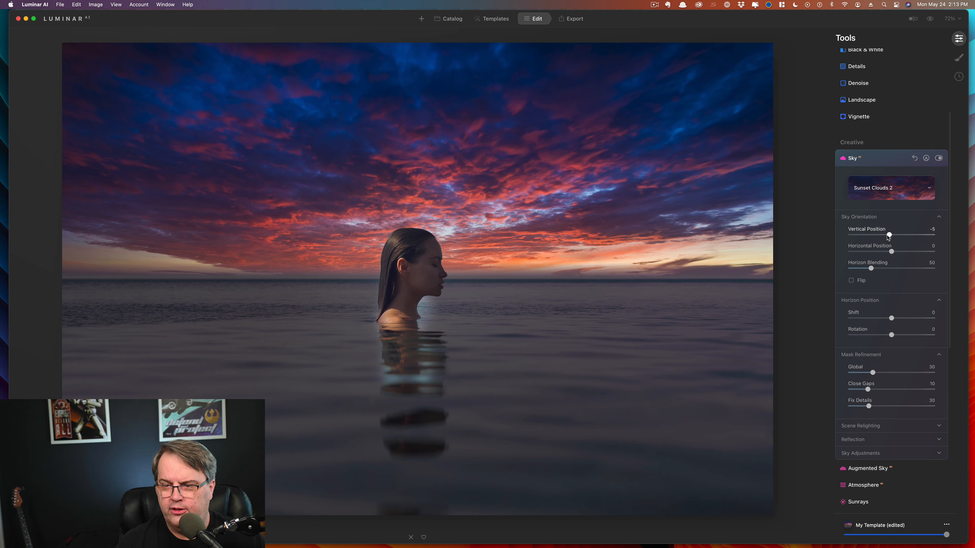
Set the sky's Horizontal Position to 28 and Horizon Blending to 45, leaving Flip off
{"action": "left_click_drag", "start_coordinate": [891, 251], "coordinate": [911, 234]}
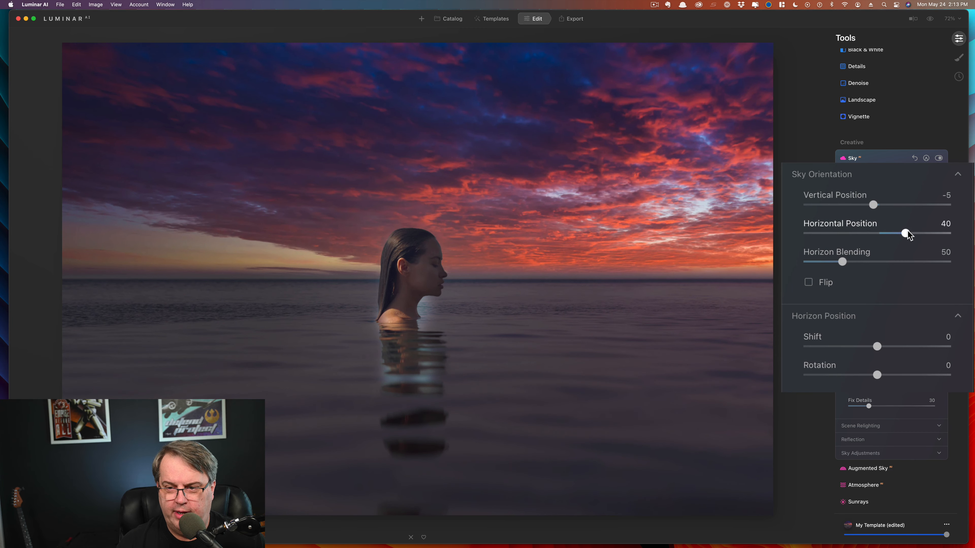
{"action": "left_click_drag", "start_coordinate": [909, 233], "coordinate": [888, 233]}
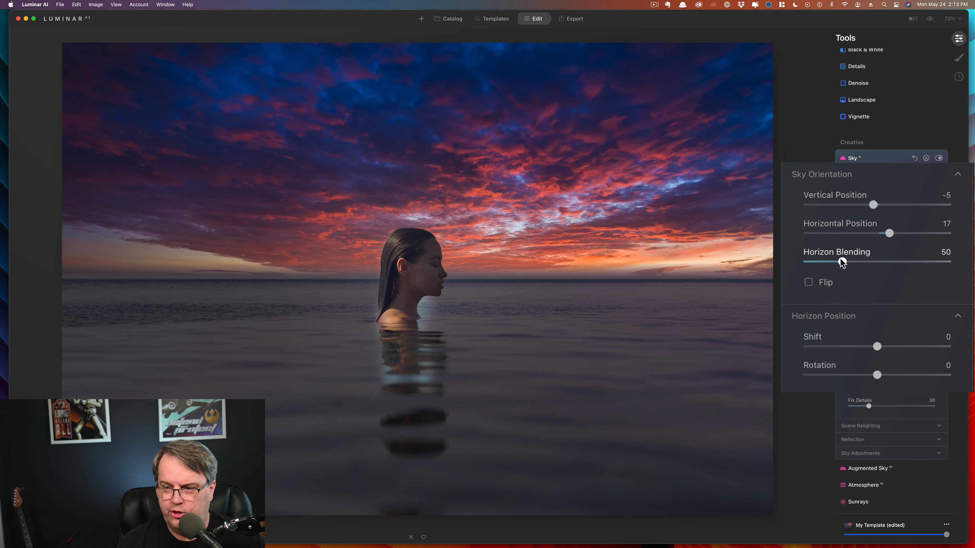
{"action": "left_click_drag", "start_coordinate": [889, 233], "coordinate": [896, 235]}
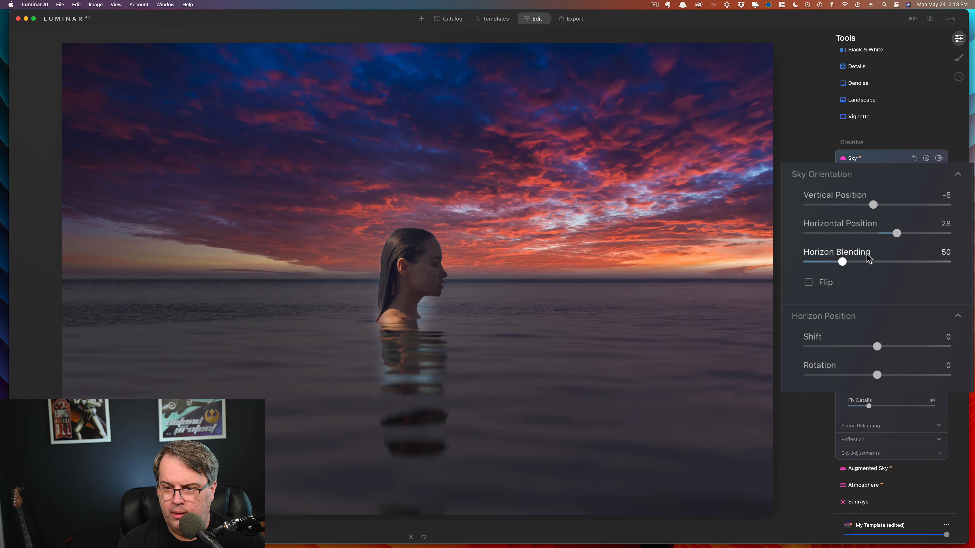
{"action": "mouse_move", "coordinate": [841, 260]}
{"action": "left_mouse_down"}
{"action": "mouse_move", "coordinate": [922, 261]}
{"action": "mouse_move", "coordinate": [839, 262]}
{"action": "left_mouse_up"}
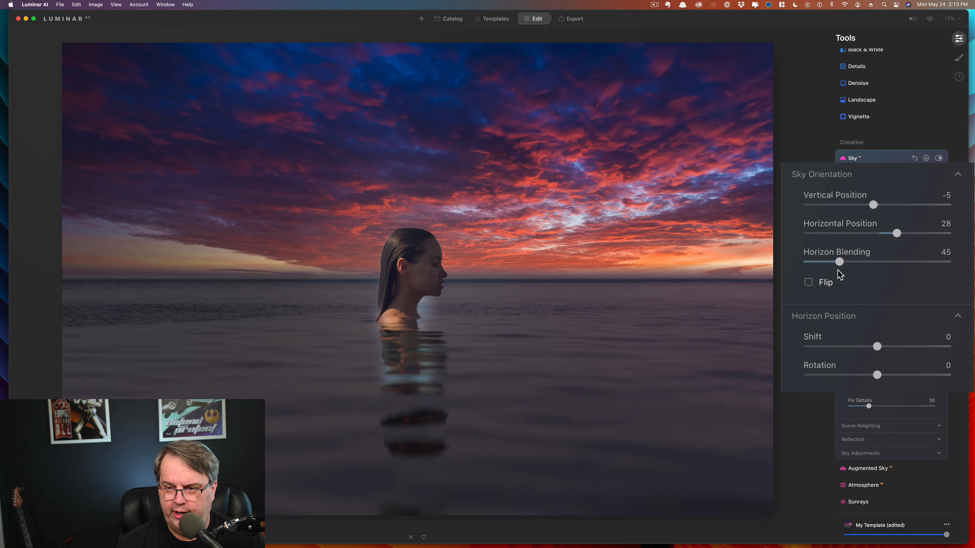
{"action": "left_click", "coordinate": [810, 282]}
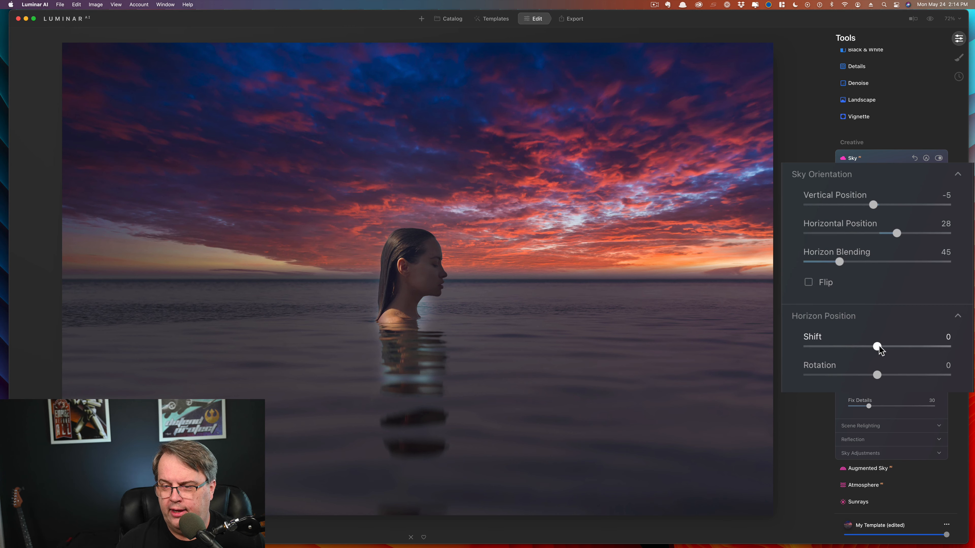
Try horizon Shift values of -38 and -5, and reset Shift to 0
{"action": "left_click_drag", "start_coordinate": [877, 346], "coordinate": [849, 347]}
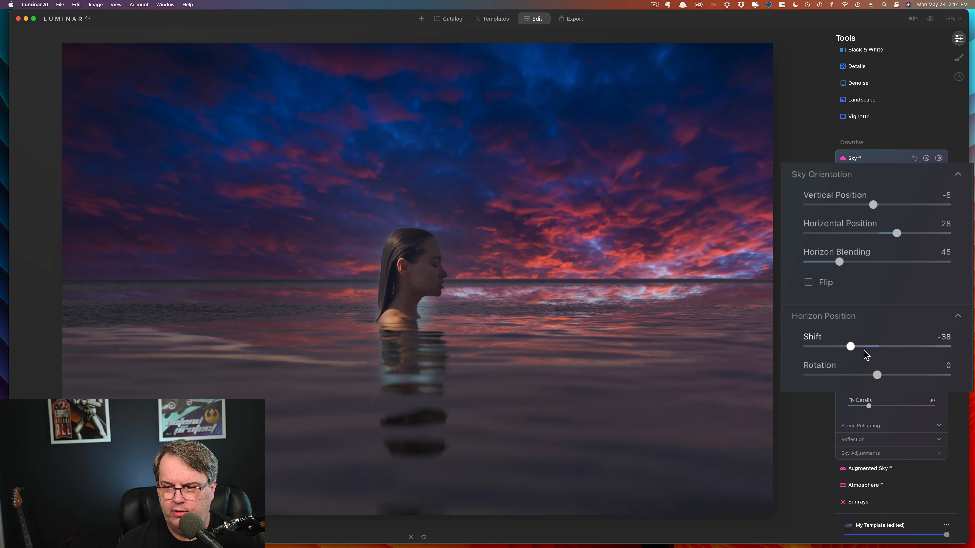
{"action": "mouse_move", "coordinate": [863, 345]}
{"action": "left_mouse_down"}
{"action": "mouse_move", "coordinate": [911, 346]}
{"action": "mouse_move", "coordinate": [876, 346]}
{"action": "left_mouse_up"}
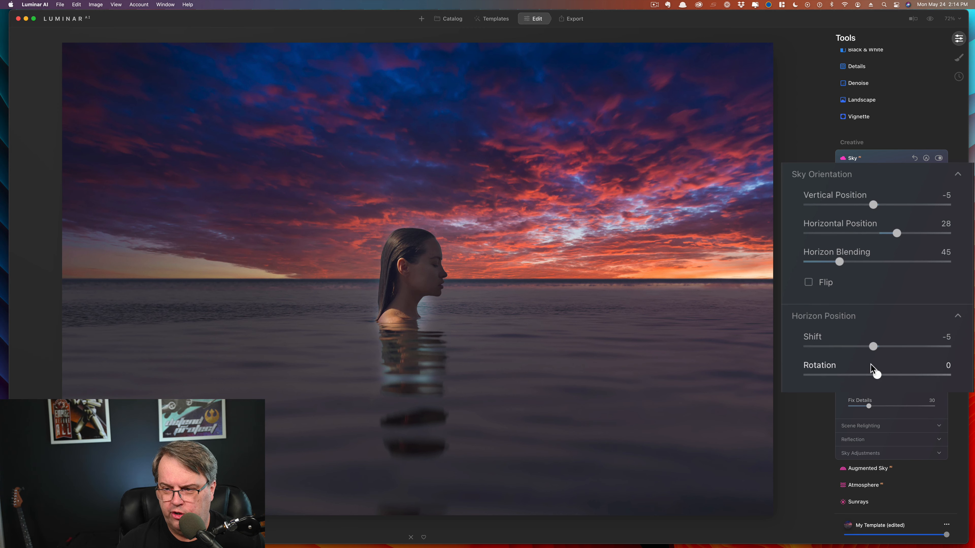
{"action": "double_click", "coordinate": [808, 339]}
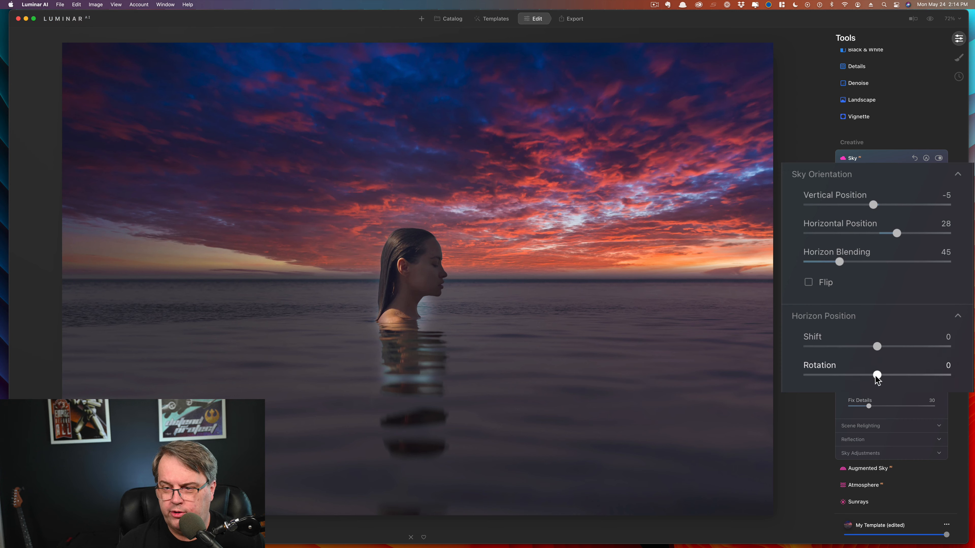
Try horizon Rotation values of -22 and 18, reset Rotation to 0, and collapse the orientation and horizon settings
{"action": "left_click_drag", "start_coordinate": [877, 378], "coordinate": [844, 379]}
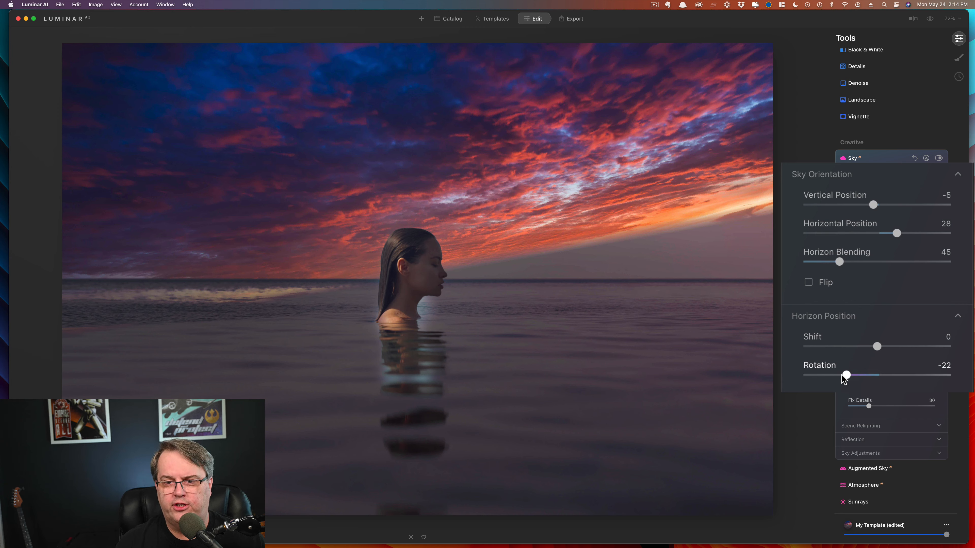
{"action": "left_click_drag", "start_coordinate": [844, 376], "coordinate": [905, 374]}
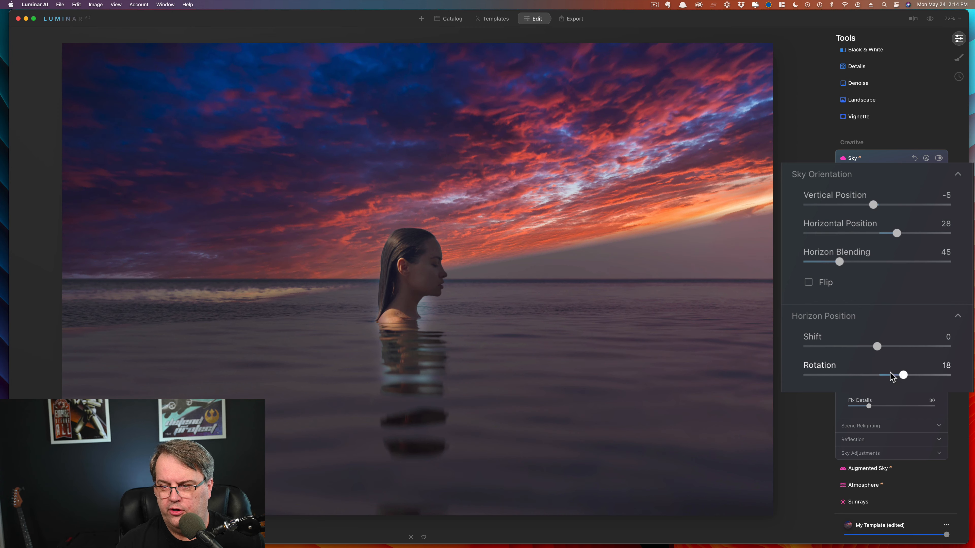
{"action": "double_click", "coordinate": [819, 370]}
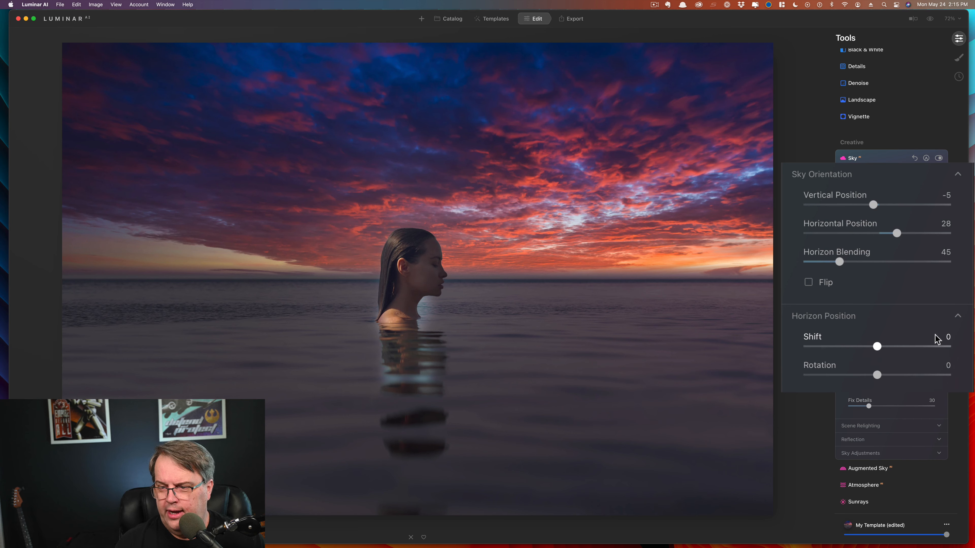
{"action": "left_click", "coordinate": [958, 316]}
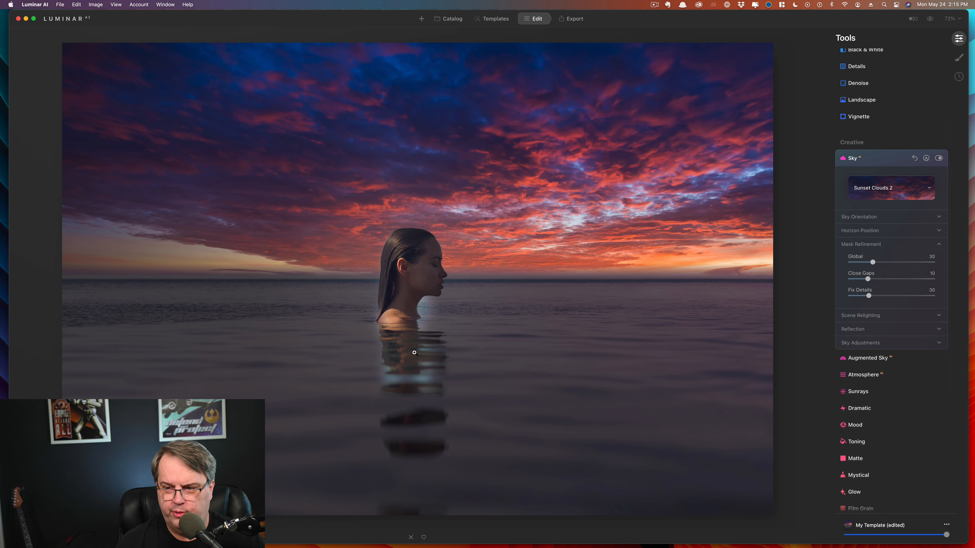
Expand Scene Relighting and refine the sky mask with Fix Details 73, Close Gaps 6 and Global 54
{"action": "left_click", "coordinate": [938, 316]}
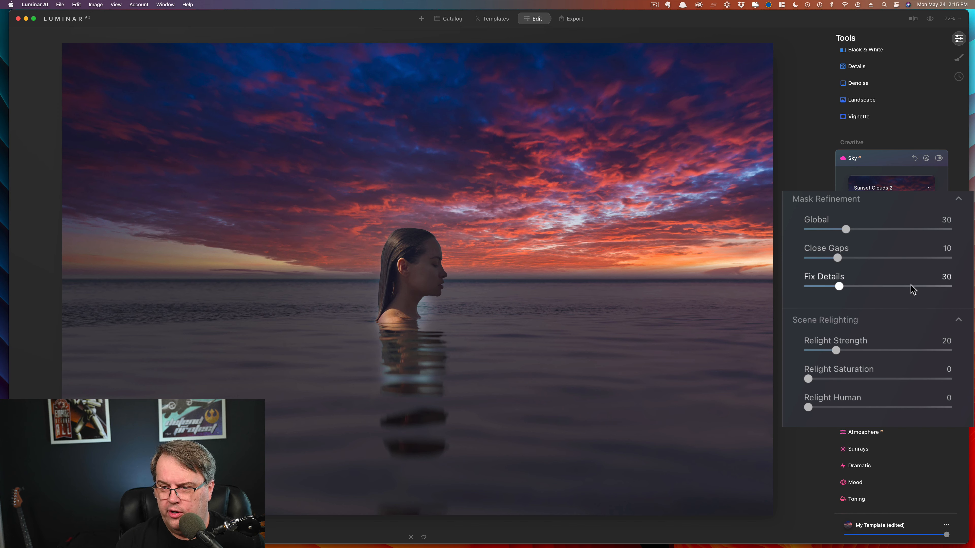
{"action": "left_click_drag", "start_coordinate": [839, 288], "coordinate": [913, 285]}
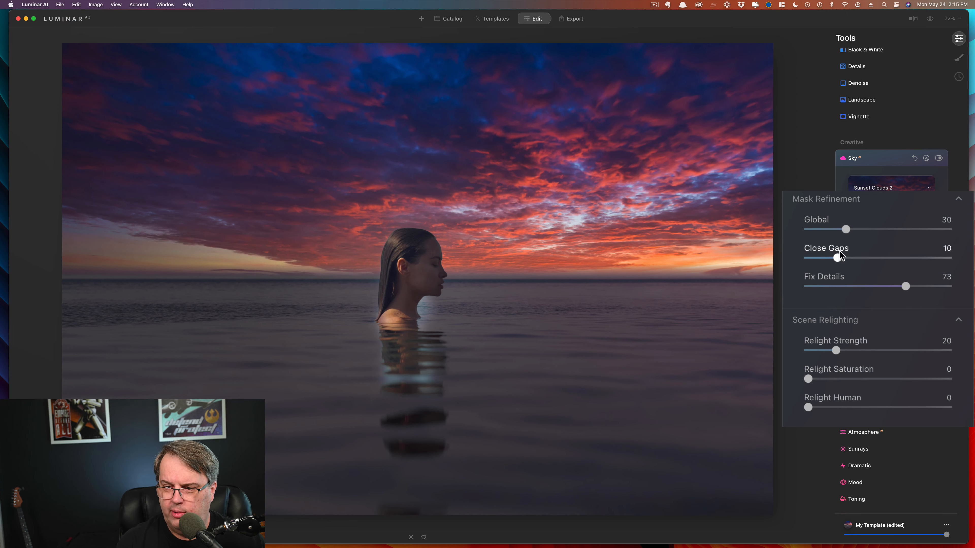
{"action": "left_click_drag", "start_coordinate": [836, 259], "coordinate": [826, 258]}
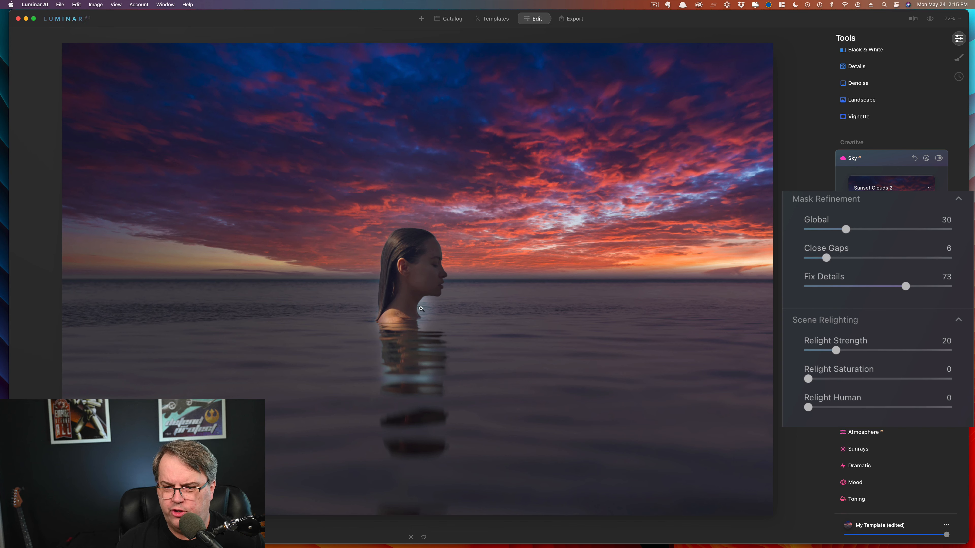
{"action": "left_click", "coordinate": [882, 229]}
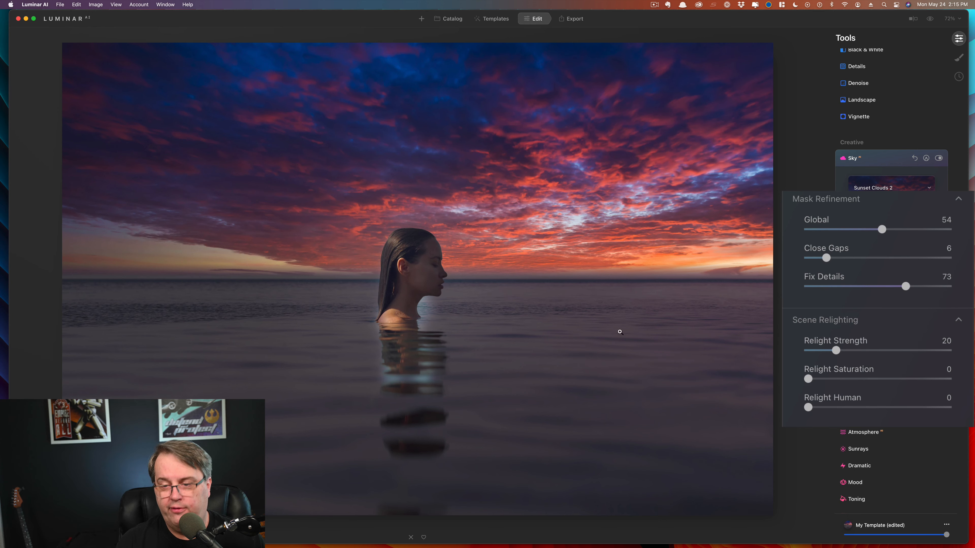
Set Relight Strength to 24, Relight Saturation to 26 and Relight Human to 86, and collapse the relighting and mask settings
{"action": "left_click_drag", "start_coordinate": [809, 379], "coordinate": [862, 379]}
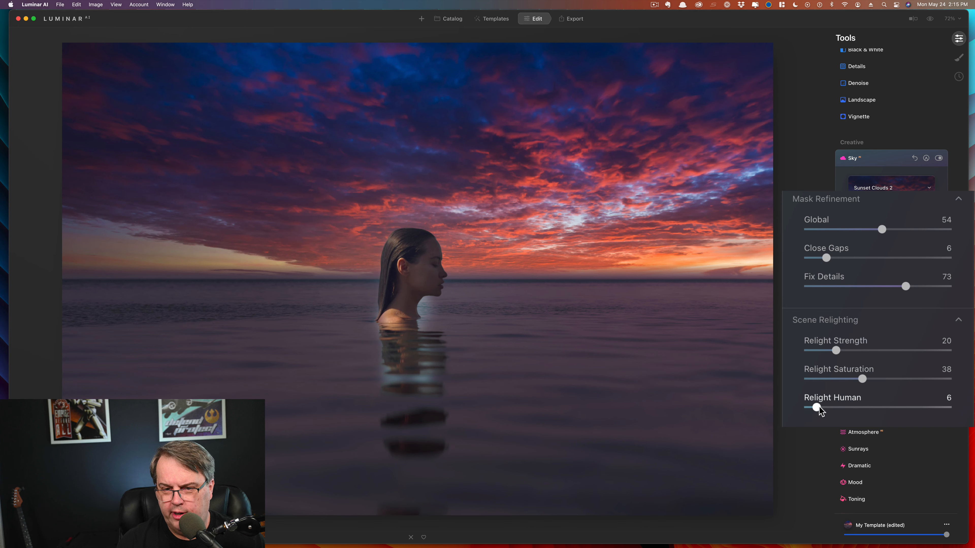
{"action": "left_click_drag", "start_coordinate": [808, 408], "coordinate": [932, 405]}
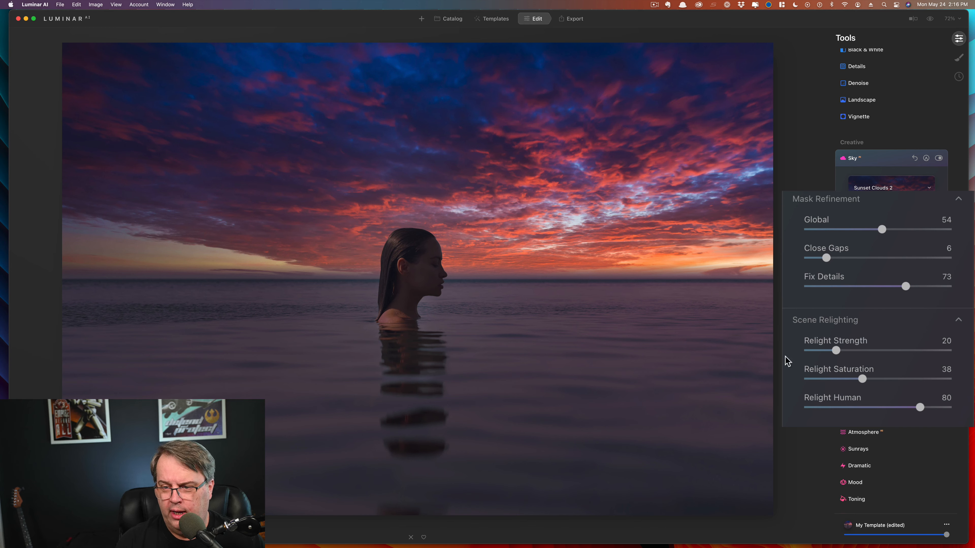
{"action": "left_click_drag", "start_coordinate": [917, 380], "coordinate": [842, 350]}
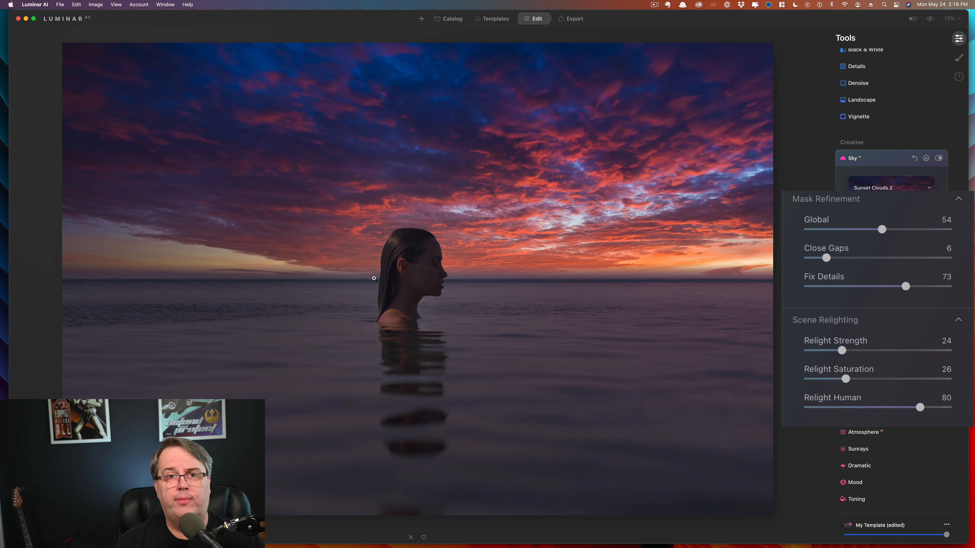
{"action": "left_click_drag", "start_coordinate": [919, 407], "coordinate": [785, 413]}
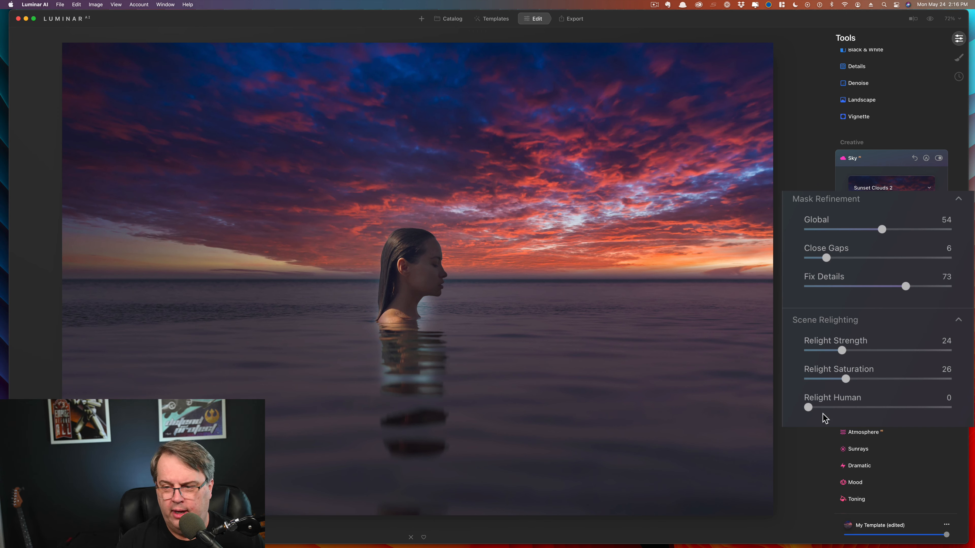
{"action": "left_click_drag", "start_coordinate": [807, 406], "coordinate": [946, 409]}
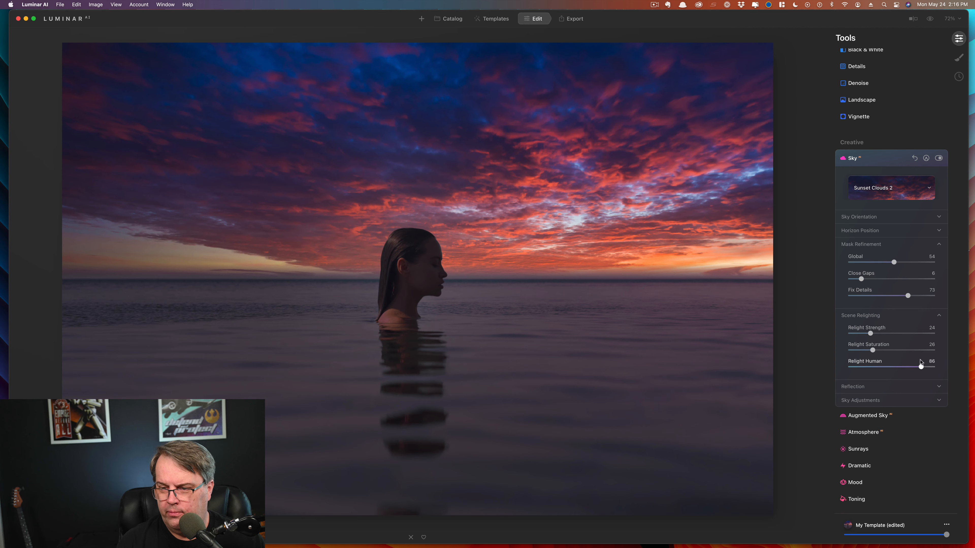
{"action": "left_click", "coordinate": [932, 314]}
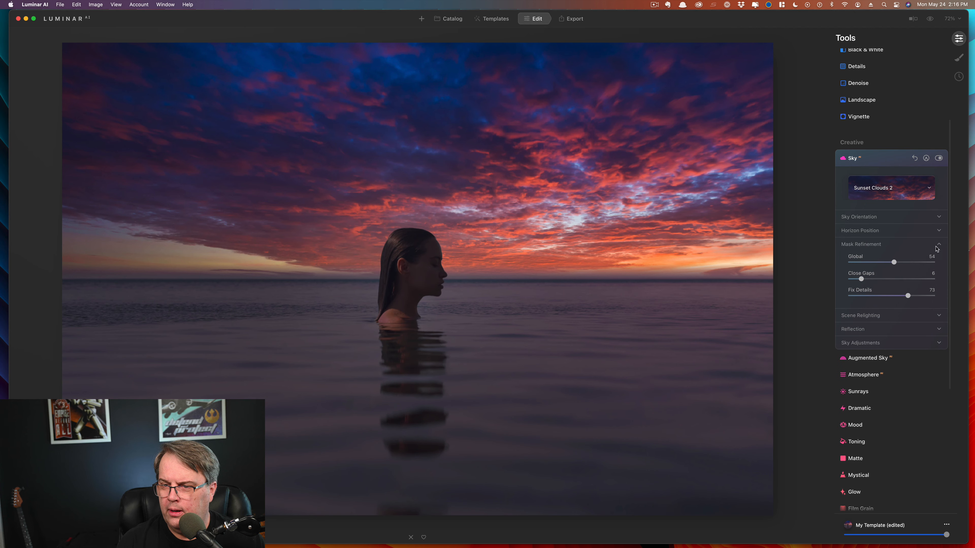
{"action": "left_click", "coordinate": [937, 245]}
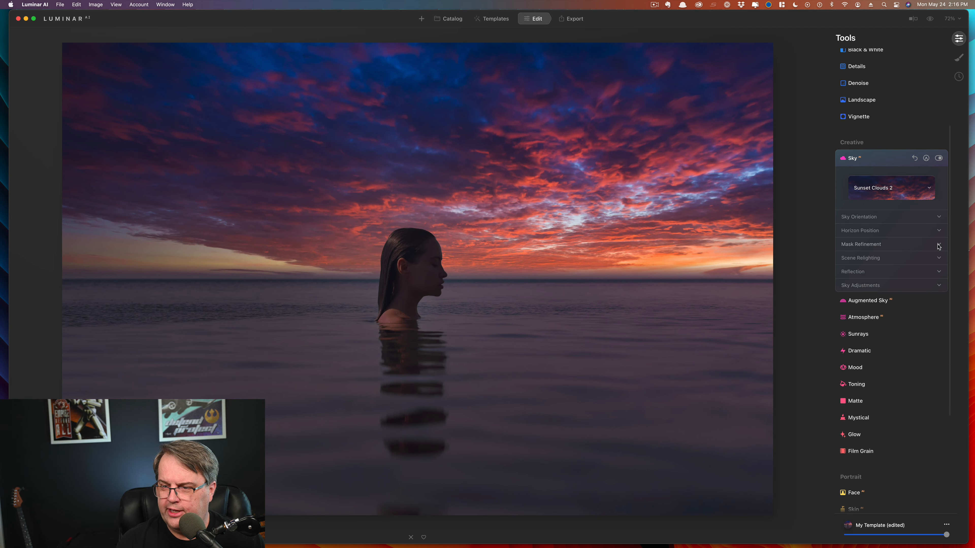
Expand the sky's Reflection settings and set Reflection Amount to 34 and Water Blur to 32
{"action": "left_click", "coordinate": [938, 272]}
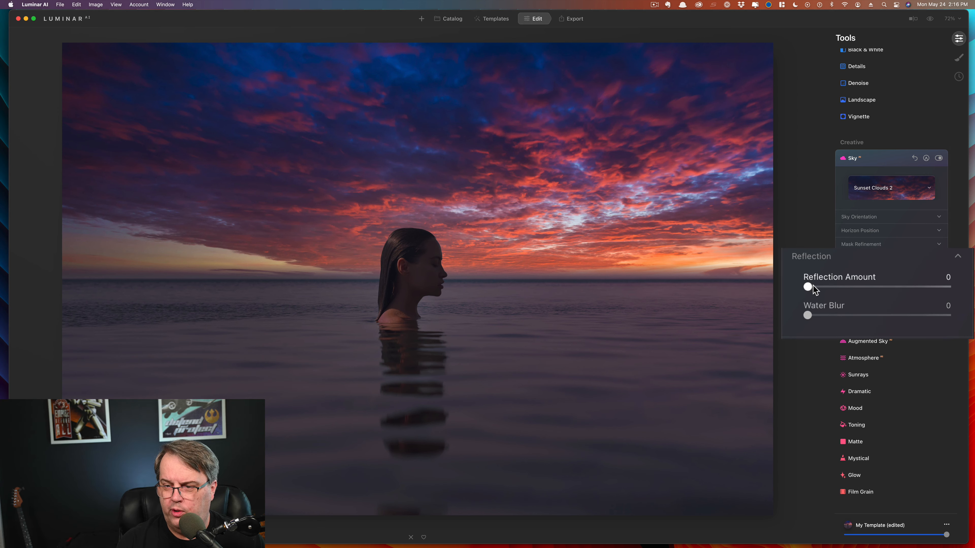
{"action": "left_click_drag", "start_coordinate": [813, 286], "coordinate": [953, 287]}
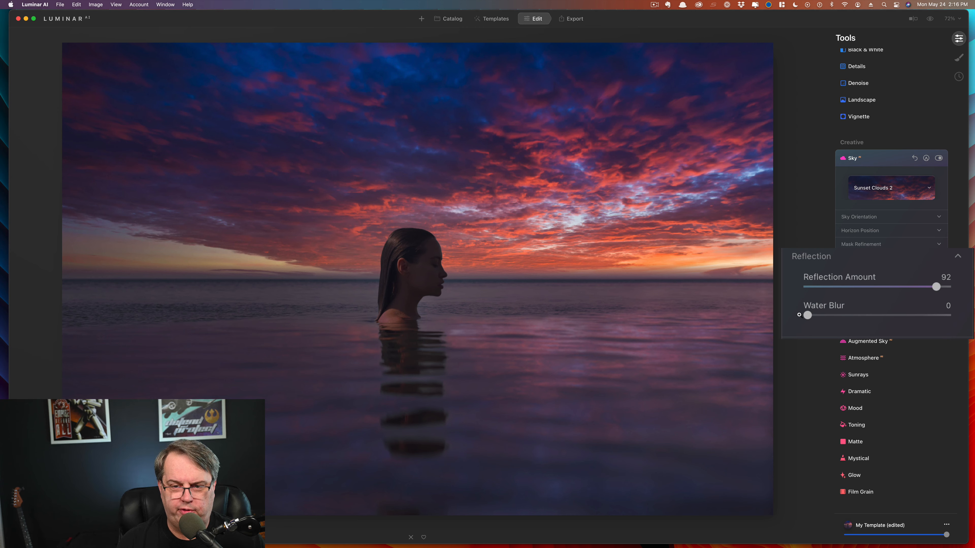
{"action": "left_click_drag", "start_coordinate": [937, 287], "coordinate": [852, 287]}
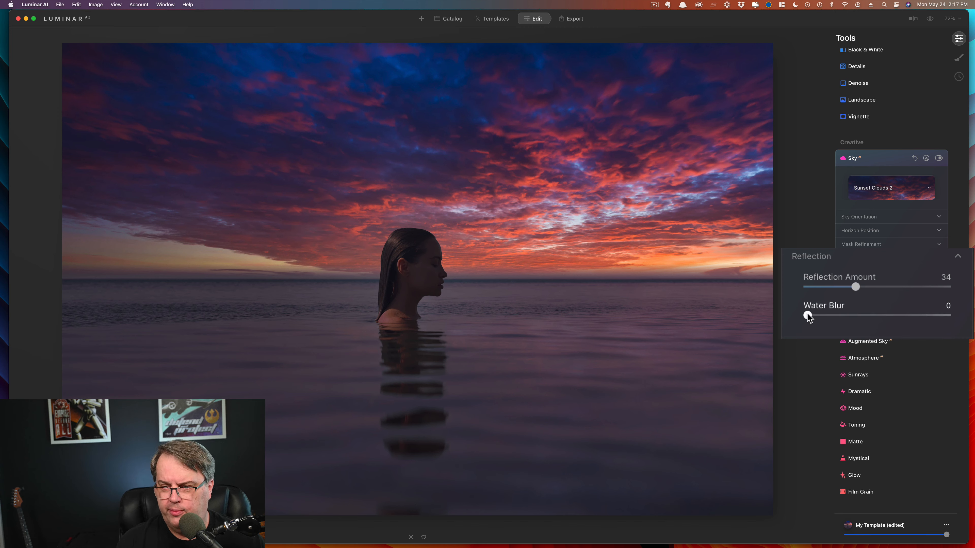
{"action": "left_click_drag", "start_coordinate": [848, 306], "coordinate": [877, 306]}
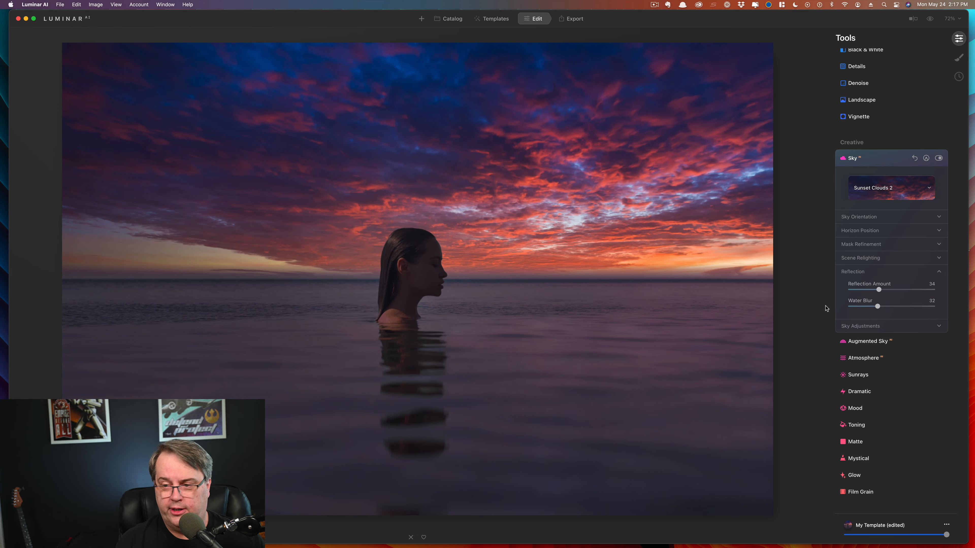
Expand Sky Adjustments, set Defocus to 36, and try Grain 89 and Atmospheric Haze 45 before returning both to 0
{"action": "left_click", "coordinate": [938, 327]}
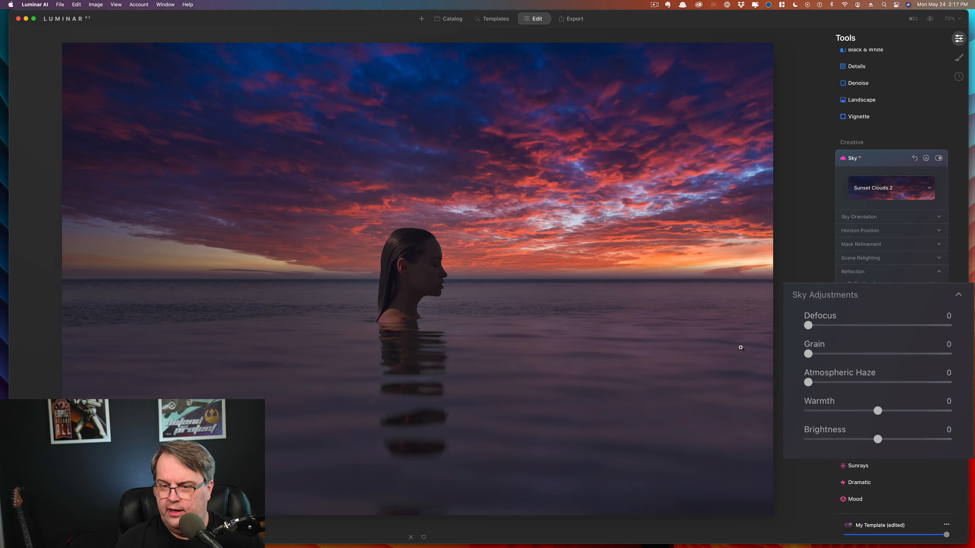
{"action": "left_click_drag", "start_coordinate": [810, 326], "coordinate": [867, 326]}
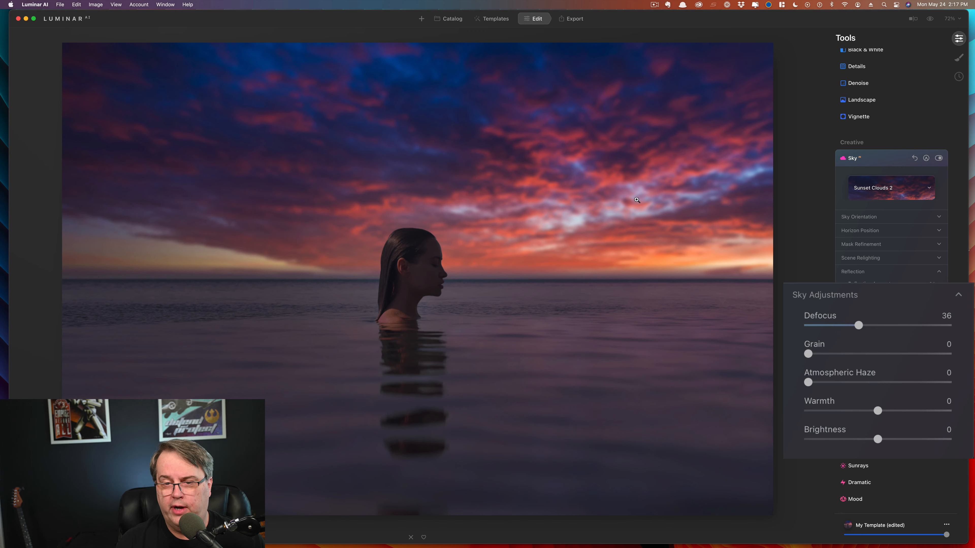
{"action": "left_click_drag", "start_coordinate": [808, 353], "coordinate": [971, 359]}
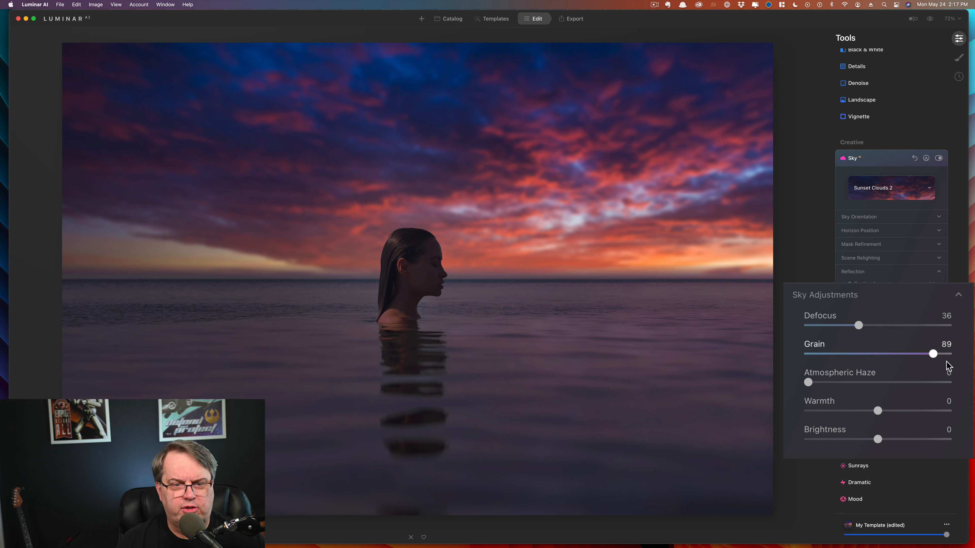
{"action": "left_click_drag", "start_coordinate": [932, 354], "coordinate": [789, 365]}
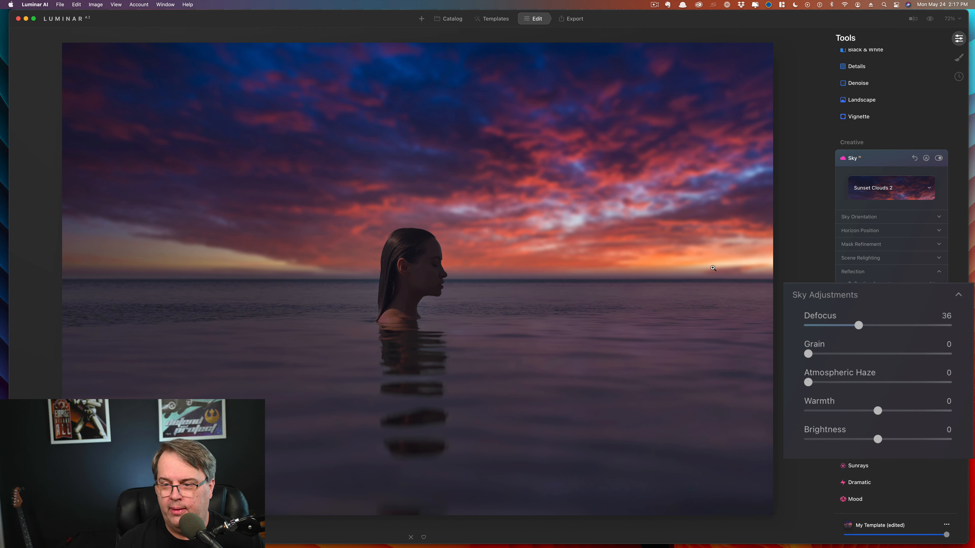
{"action": "left_click", "coordinate": [870, 382]}
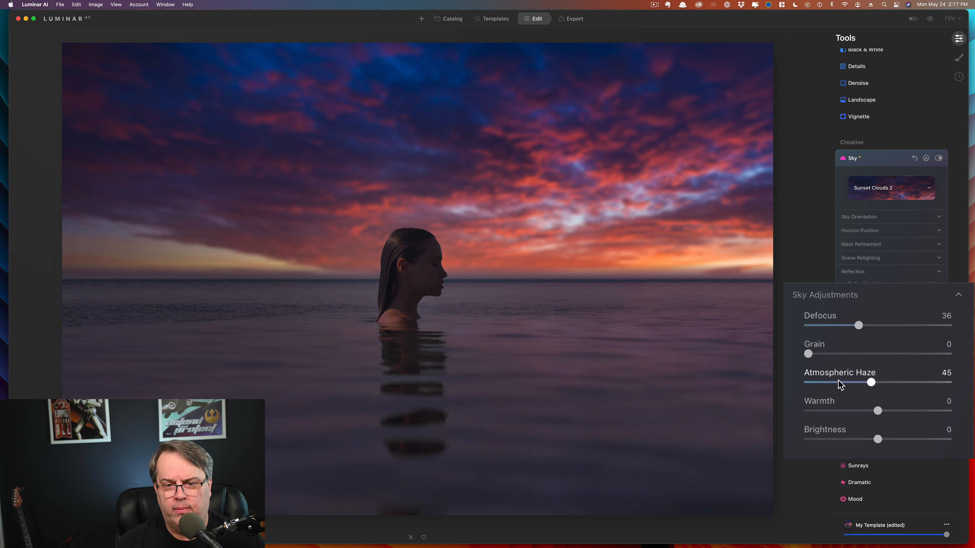
{"action": "left_click_drag", "start_coordinate": [870, 383], "coordinate": [807, 382]}
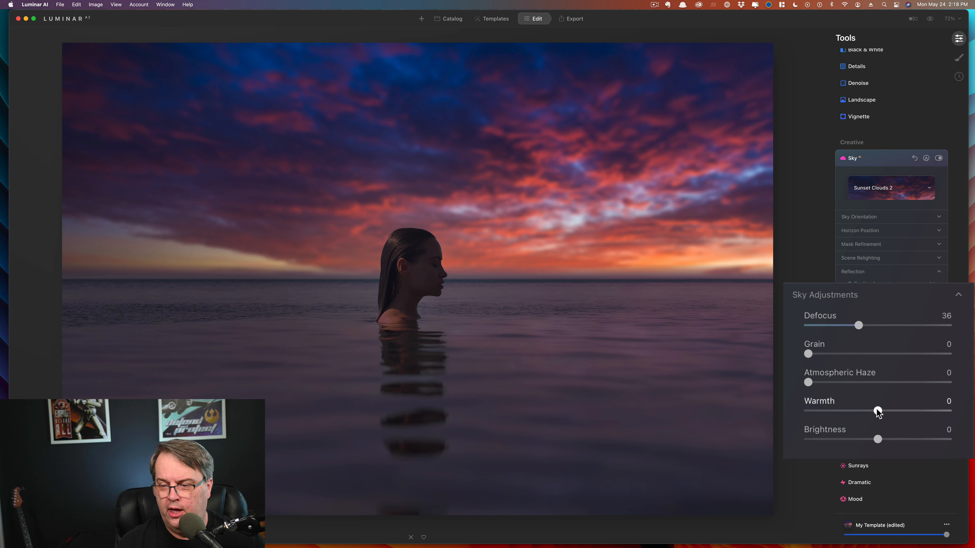
Try a sky Warmth of -75, bring Warmth back to -1, and set the sky's Brightness to 66
{"action": "left_click_drag", "start_coordinate": [878, 411], "coordinate": [816, 409]}
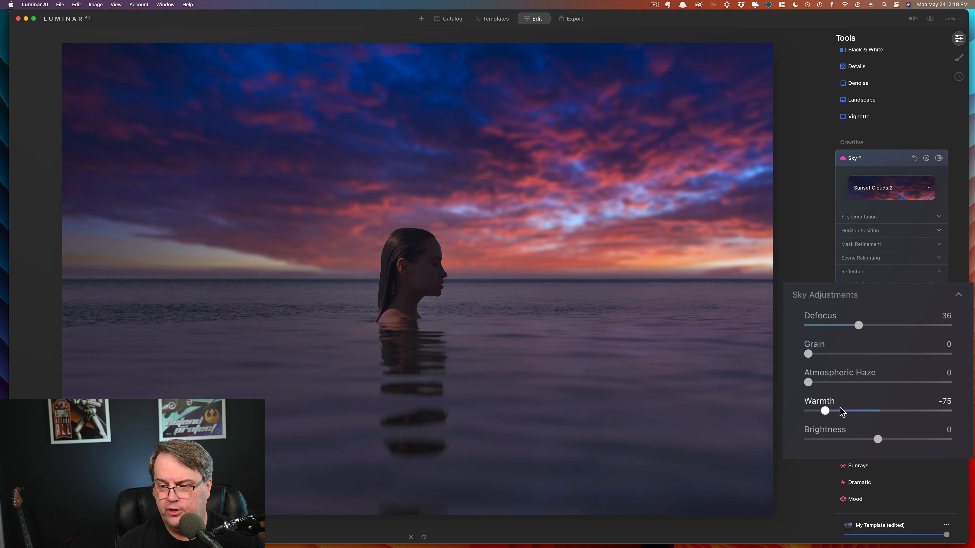
{"action": "left_click_drag", "start_coordinate": [824, 410], "coordinate": [905, 438]}
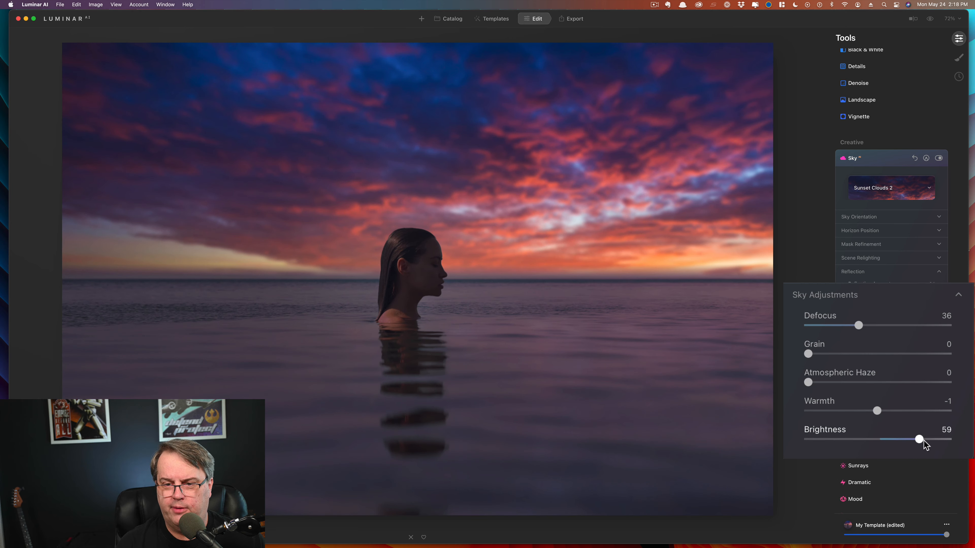
{"action": "mouse_move", "coordinate": [924, 440]}
{"action": "left_mouse_down"}
{"action": "mouse_move", "coordinate": [837, 444]}
{"action": "mouse_move", "coordinate": [924, 442]}
{"action": "left_mouse_up"}
{"action": "left_click_drag", "start_coordinate": [926, 447], "coordinate": [926, 447]}
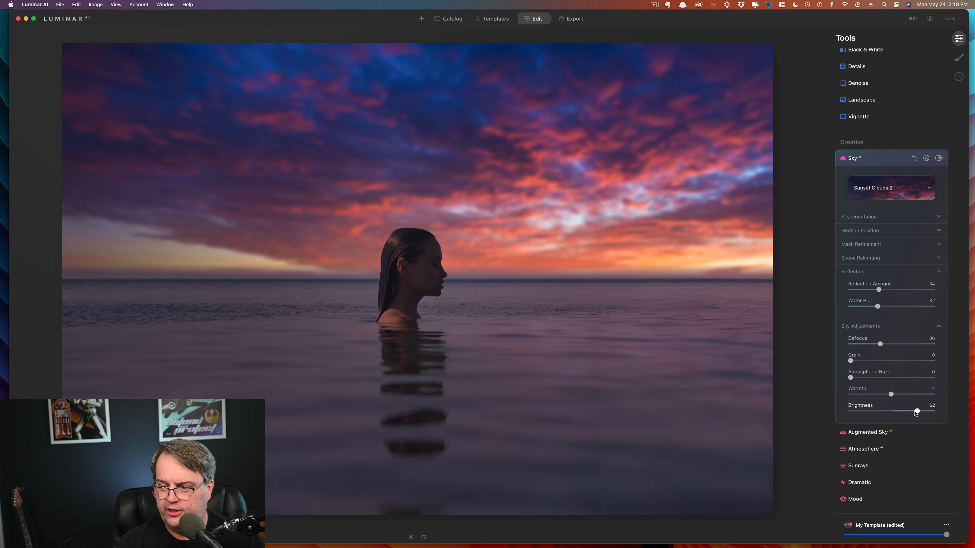
{"action": "left_click_drag", "start_coordinate": [917, 412], "coordinate": [918, 413]}
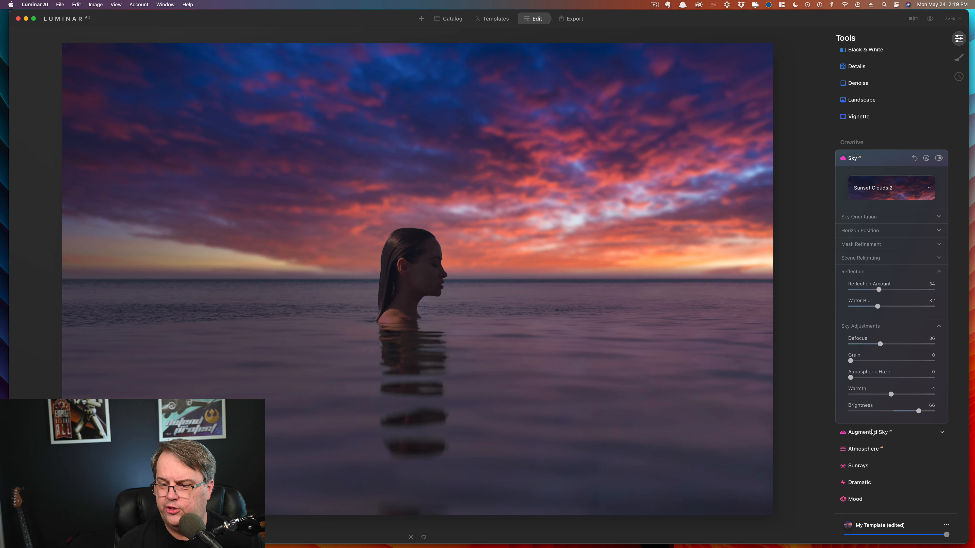
Add the Eagle 1 object with Augmented Sky and place it to the right of the woman, over the bright clouds
{"action": "left_click", "coordinate": [871, 432]}
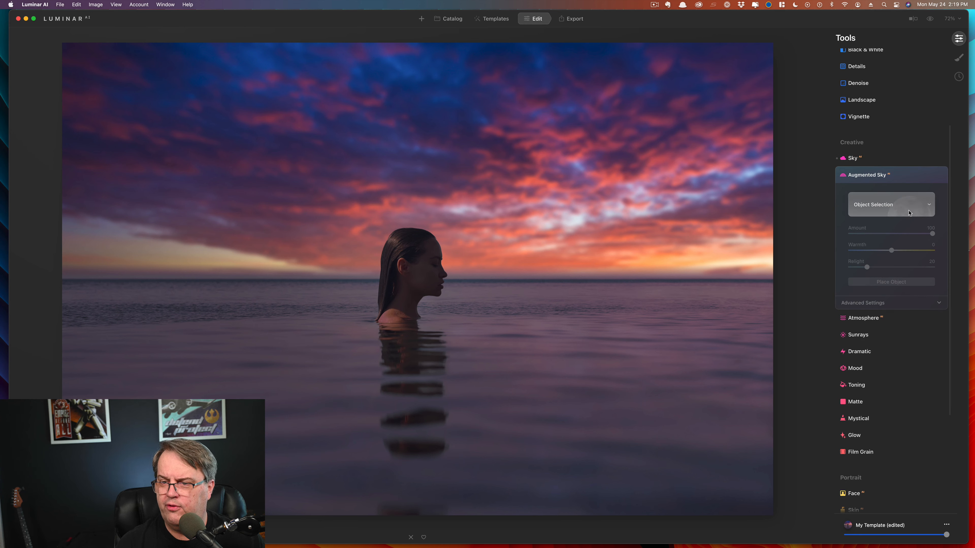
{"action": "left_click", "coordinate": [908, 210]}
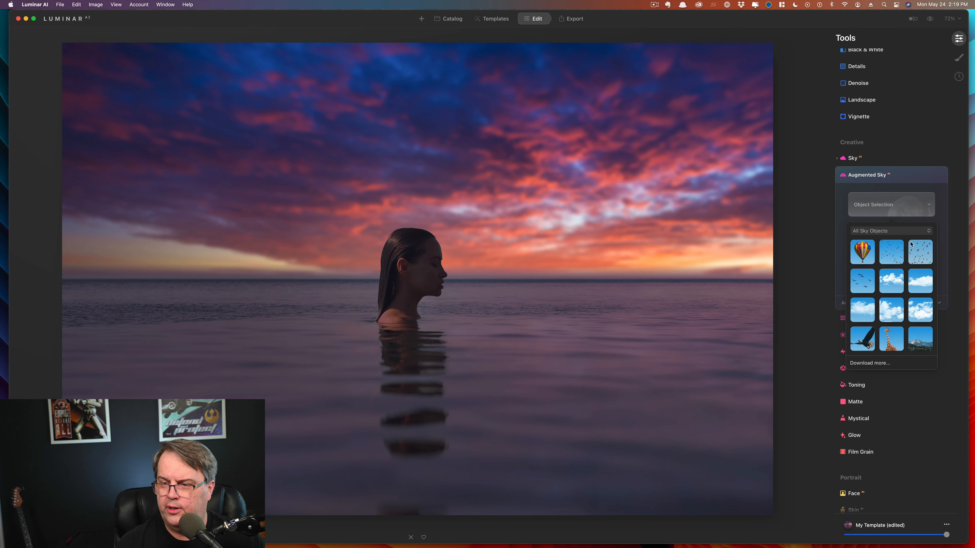
{"action": "scroll", "coordinate": [898, 270], "scroll_direction": "down", "scroll_amount": 2}
{"action": "scroll", "coordinate": [883, 270], "scroll_direction": "down", "scroll_amount": 2}
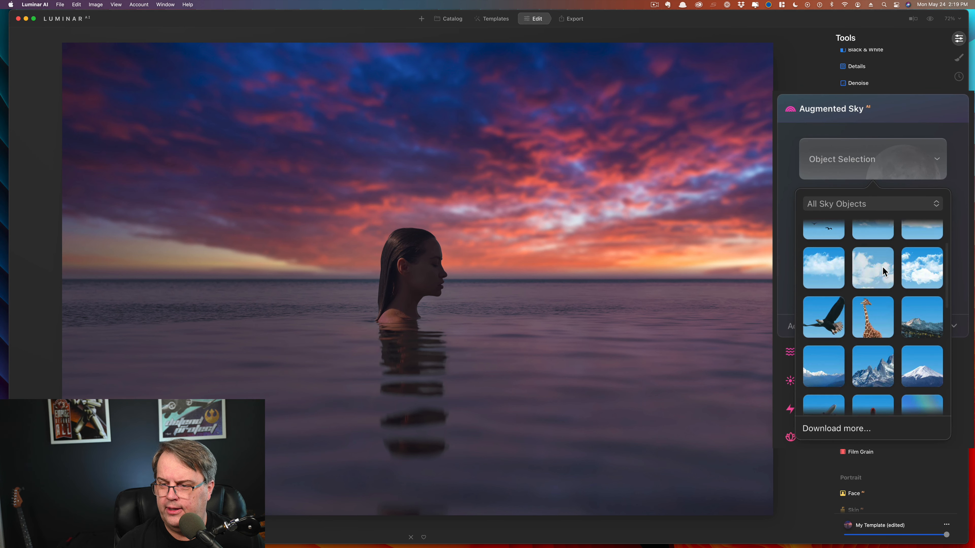
{"action": "left_click", "coordinate": [822, 323]}
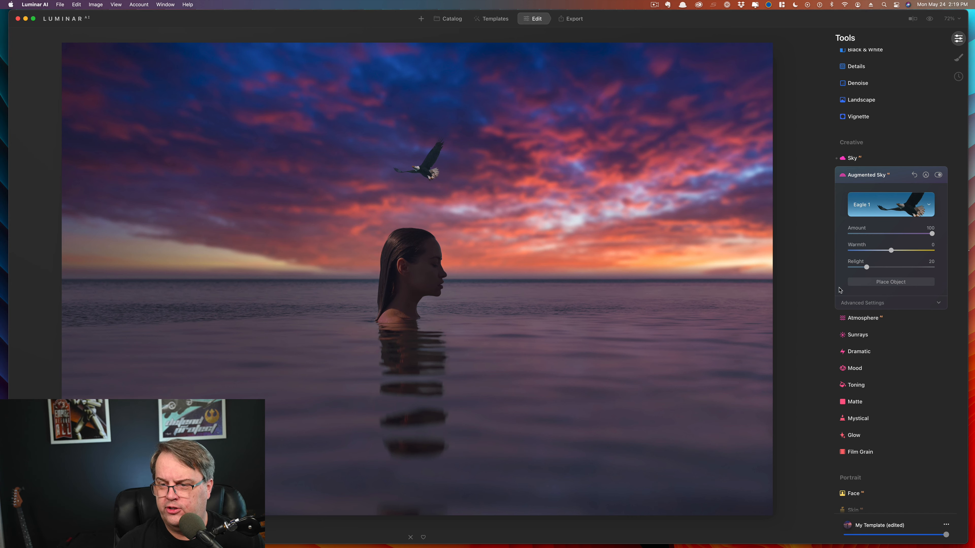
{"action": "left_click", "coordinate": [889, 283]}
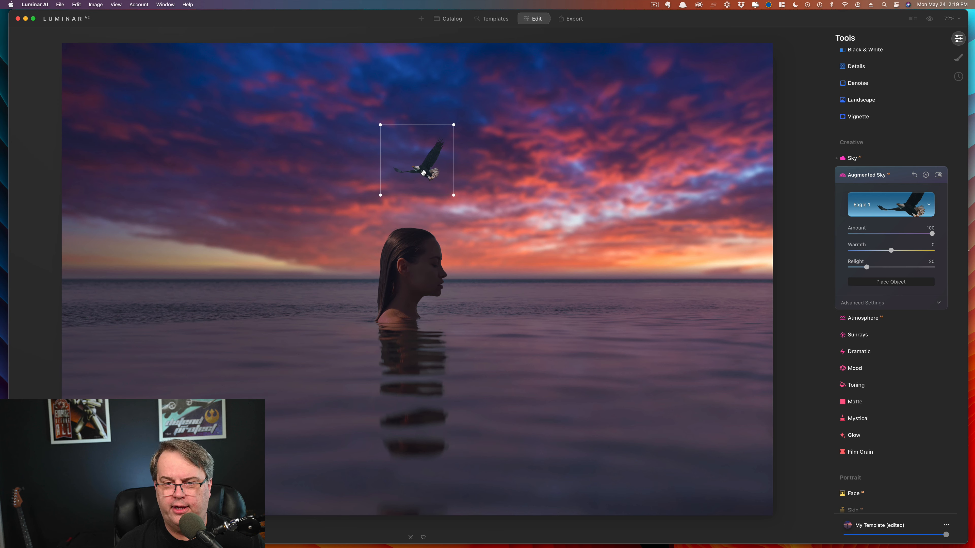
{"action": "left_click_drag", "start_coordinate": [424, 173], "coordinate": [647, 186]}
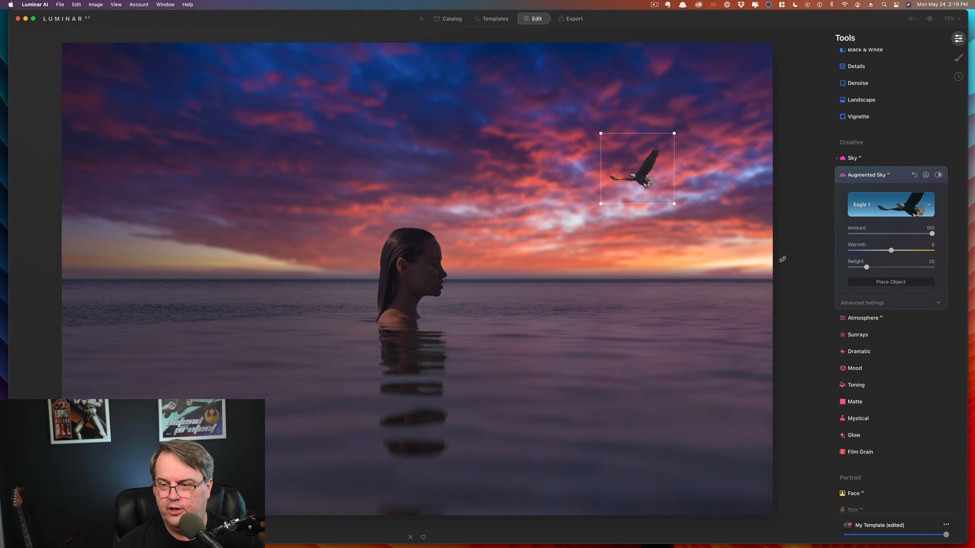
Expand the eagle's Advanced Settings, set its Defocus to 23, and collapse Augmented Sky
{"action": "left_click", "coordinate": [939, 304]}
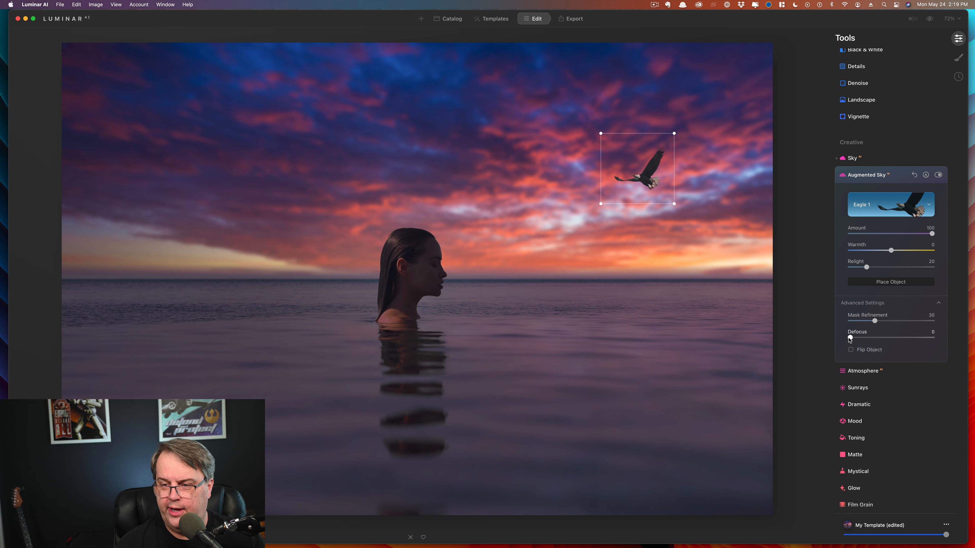
{"action": "mouse_move", "coordinate": [849, 339]}
{"action": "left_mouse_down"}
{"action": "mouse_move", "coordinate": [878, 341]}
{"action": "mouse_move", "coordinate": [867, 340]}
{"action": "left_mouse_up"}
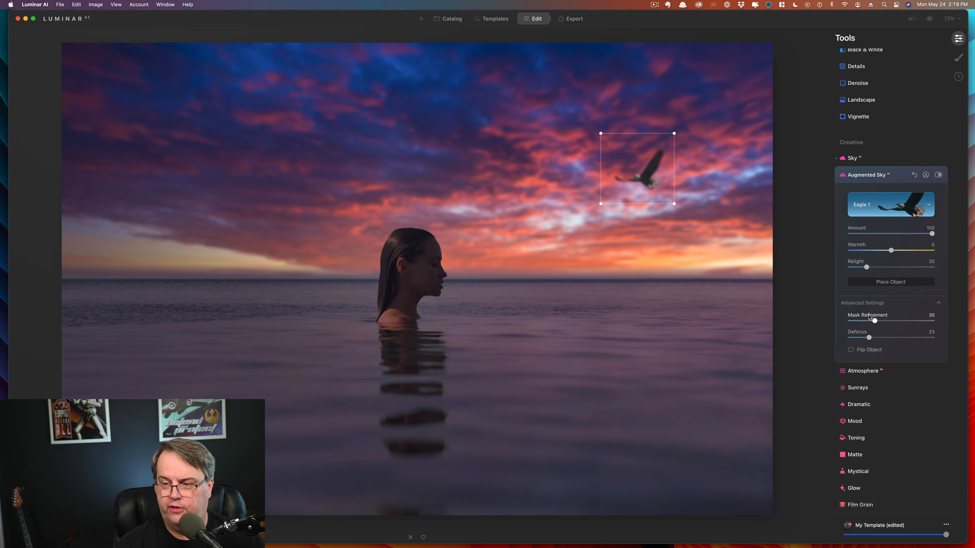
{"action": "scroll", "coordinate": [886, 182], "scroll_direction": "up", "scroll_amount": 1}
{"action": "scroll", "coordinate": [886, 182], "scroll_direction": "down", "scroll_amount": 1}
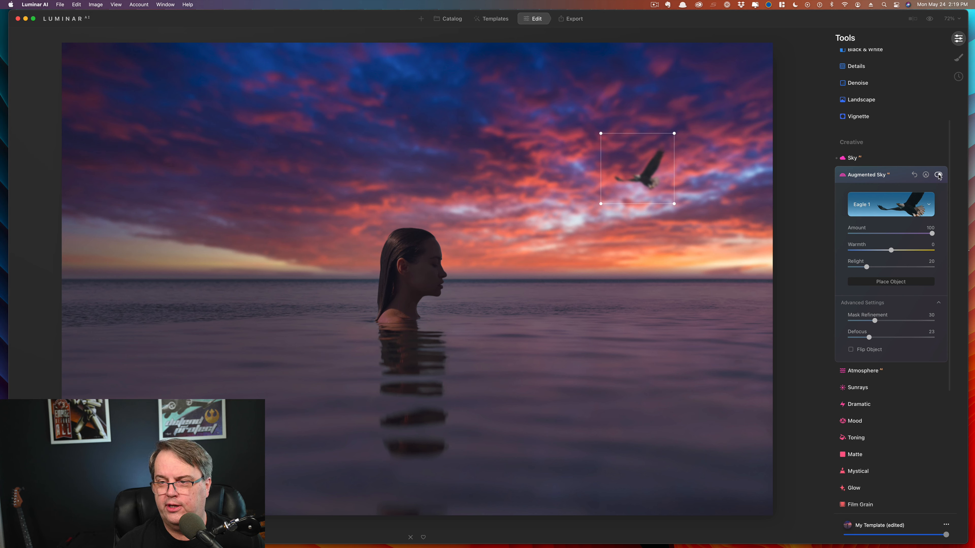
{"action": "left_click", "coordinate": [921, 174]}
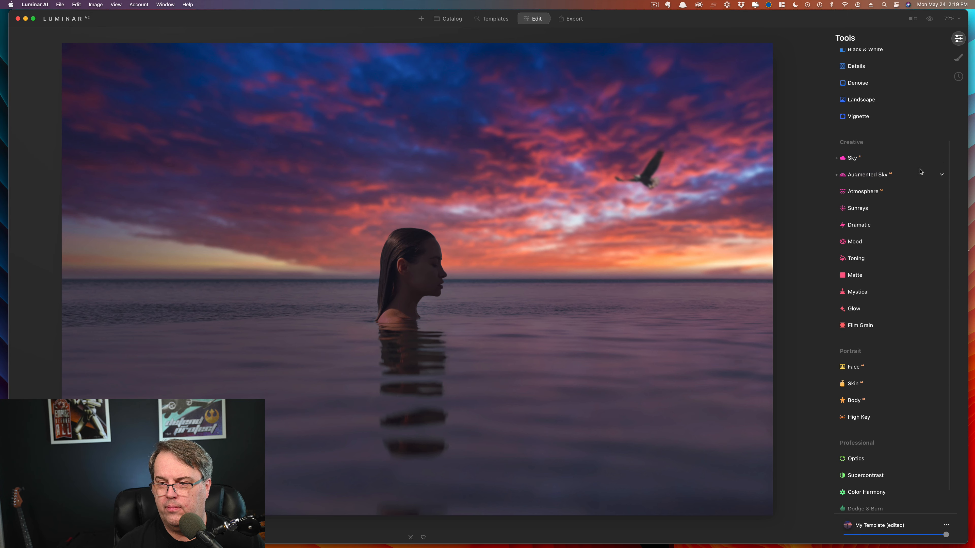
Follow the Sky tool's option for downloading more skies to the Luminar Marketplace in Safari and view the Sky Objects category
{"action": "left_click", "coordinate": [939, 159]}
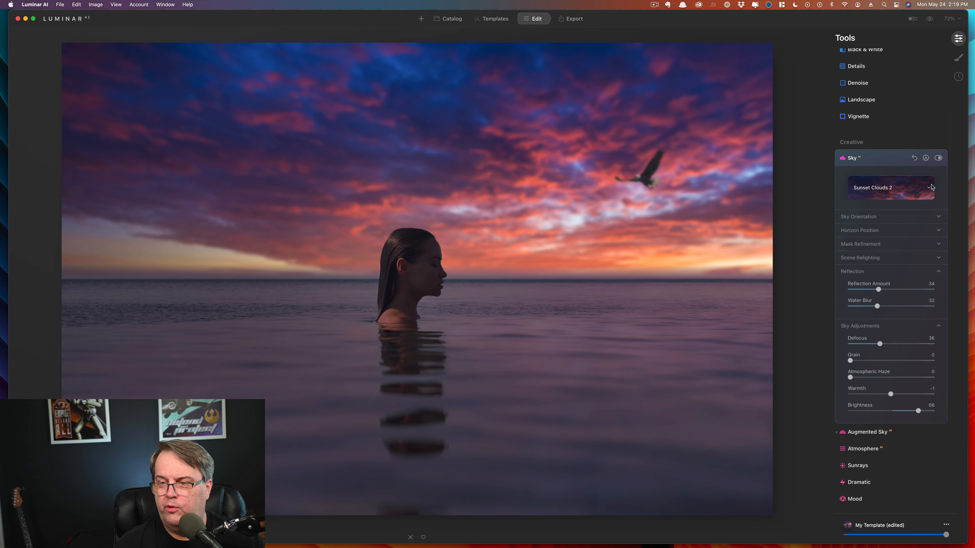
{"action": "left_click", "coordinate": [931, 188]}
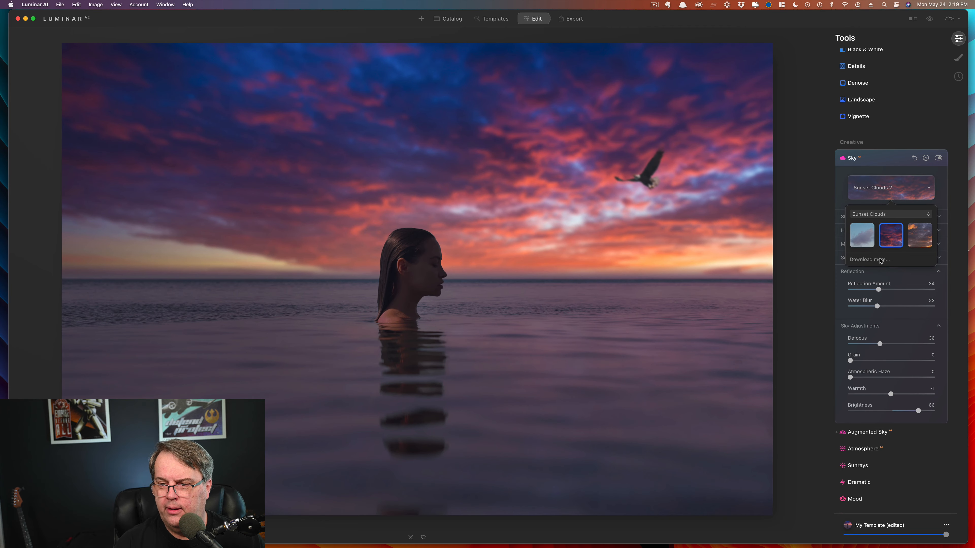
{"action": "left_click", "coordinate": [880, 260]}
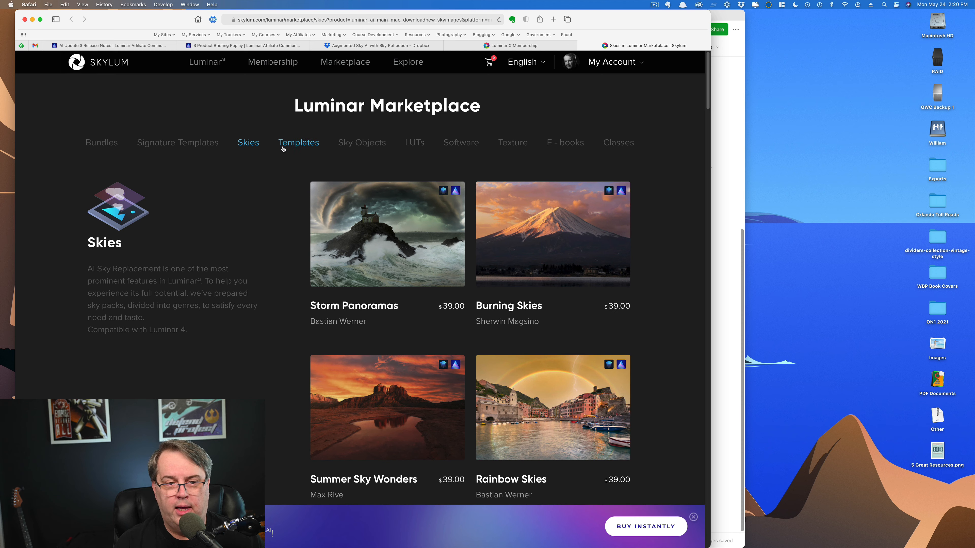
{"action": "left_click", "coordinate": [359, 146]}
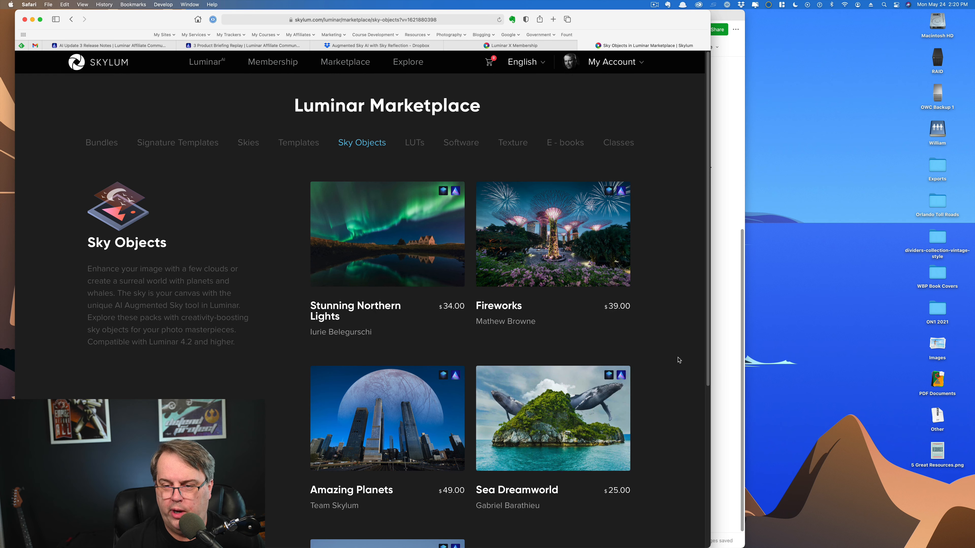
{"action": "mouse_move", "coordinate": [403, 400]}
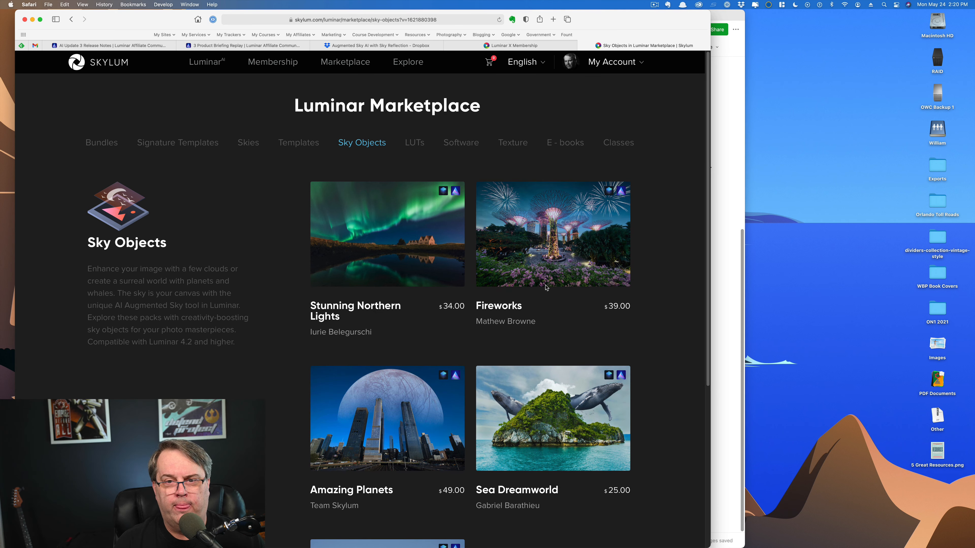
Switch to the Luminar X Membership page and look through its tutorials, template packs and sky packs
{"action": "left_click", "coordinate": [500, 46]}
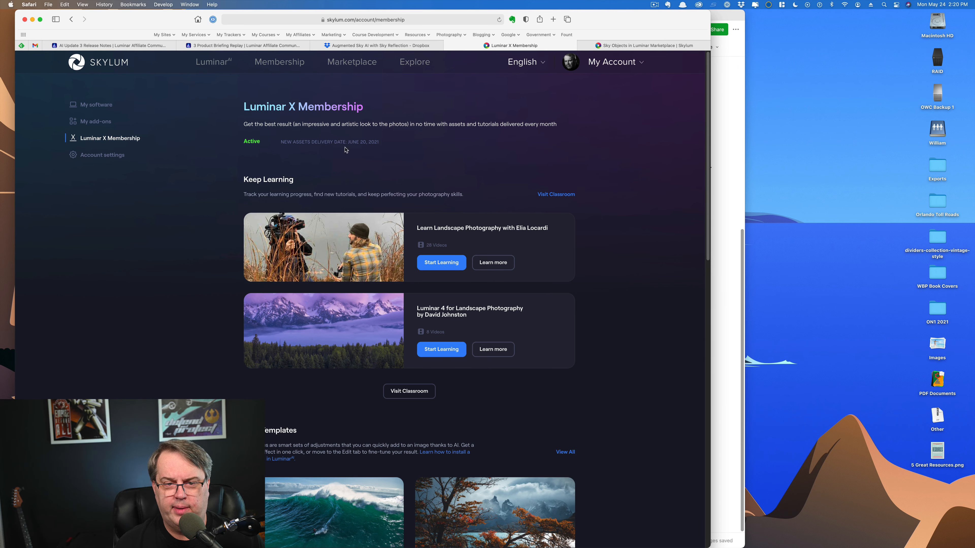
{"action": "scroll", "coordinate": [642, 167], "scroll_direction": "down", "scroll_amount": 2}
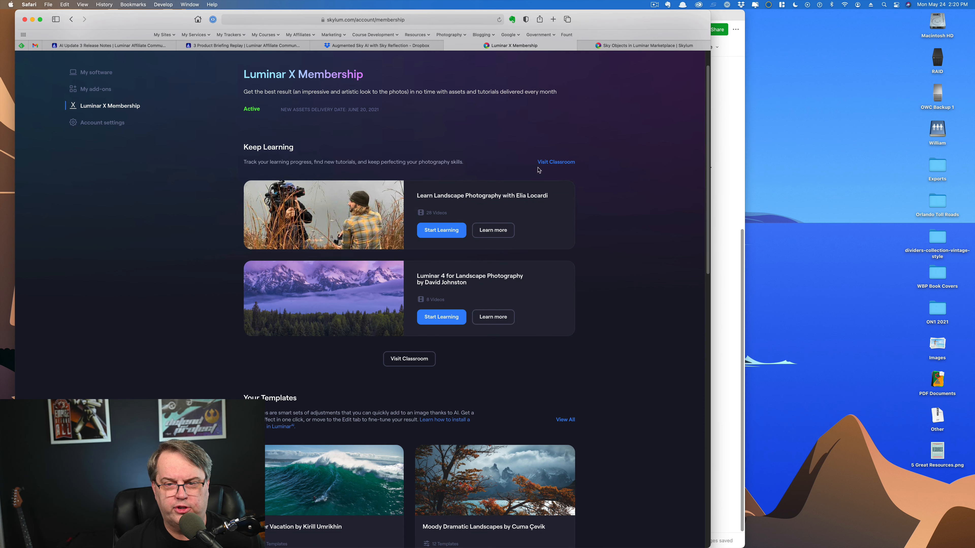
{"action": "scroll", "coordinate": [620, 199], "scroll_direction": "down", "scroll_amount": 6}
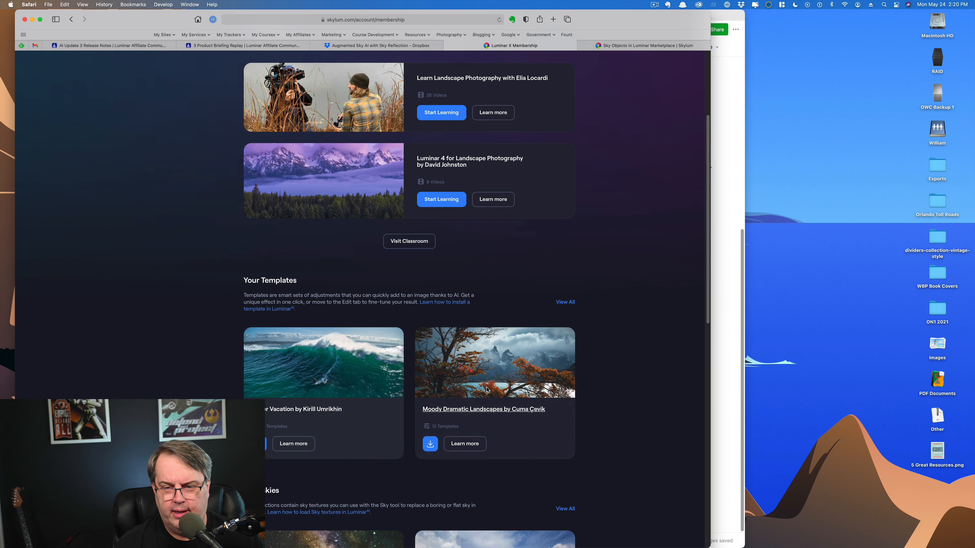
{"action": "scroll", "coordinate": [647, 321], "scroll_direction": "down", "scroll_amount": 6}
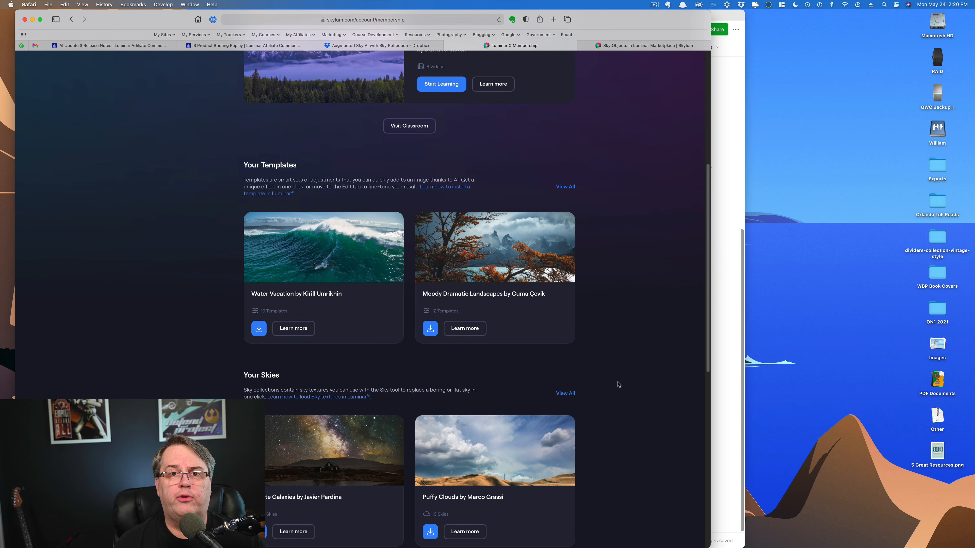
{"action": "scroll", "coordinate": [618, 384], "scroll_direction": "down", "scroll_amount": 3}
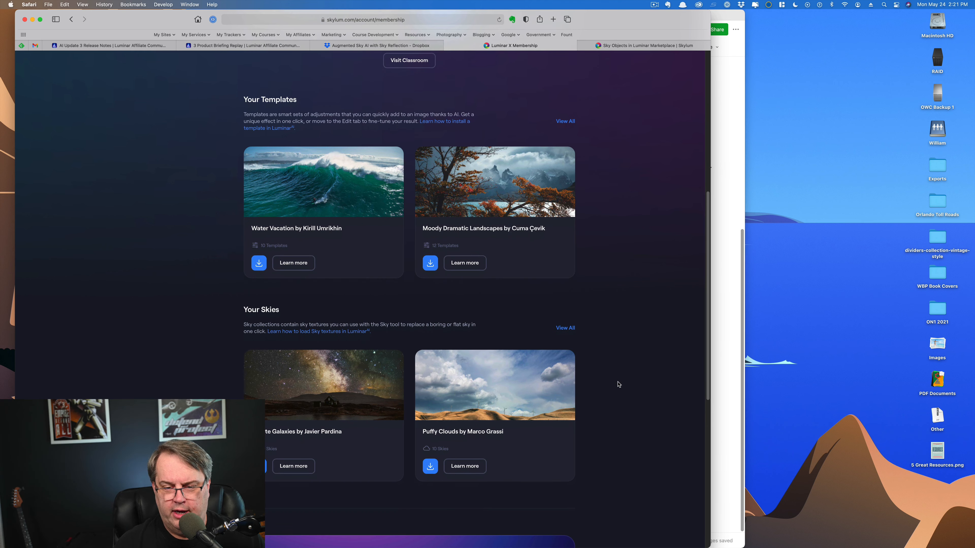
{"action": "scroll", "coordinate": [618, 385], "scroll_direction": "down", "scroll_amount": 1}
{"action": "scroll", "coordinate": [618, 384], "scroll_direction": "down", "scroll_amount": 2}
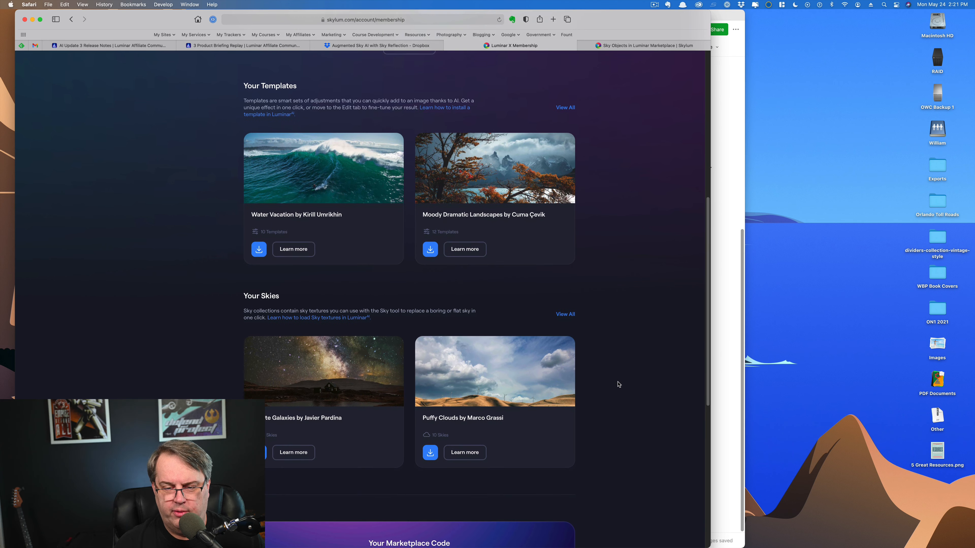
{"action": "scroll", "coordinate": [618, 385], "scroll_direction": "down", "scroll_amount": 1}
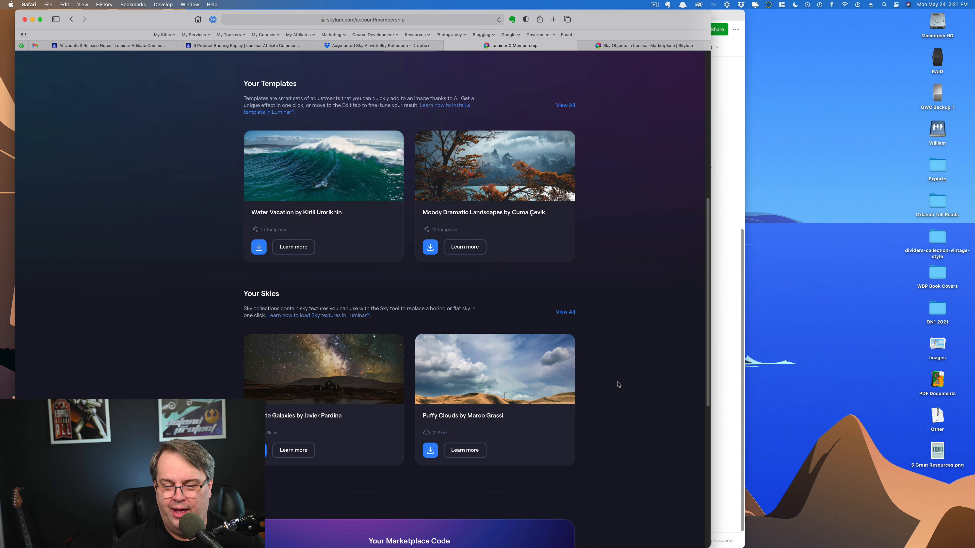
{"action": "scroll", "coordinate": [618, 384], "scroll_direction": "up", "scroll_amount": 10}
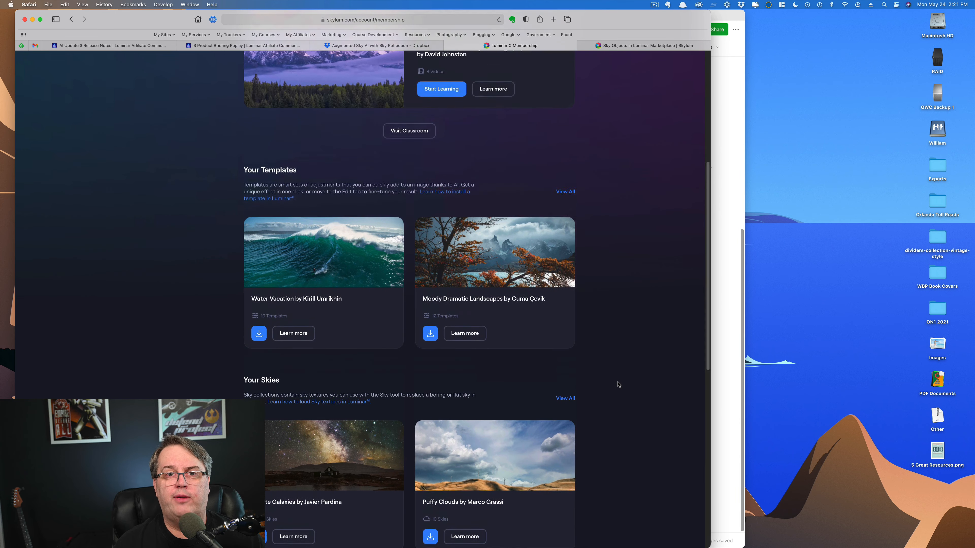
{"action": "scroll", "coordinate": [618, 384], "scroll_direction": "up", "scroll_amount": 2}
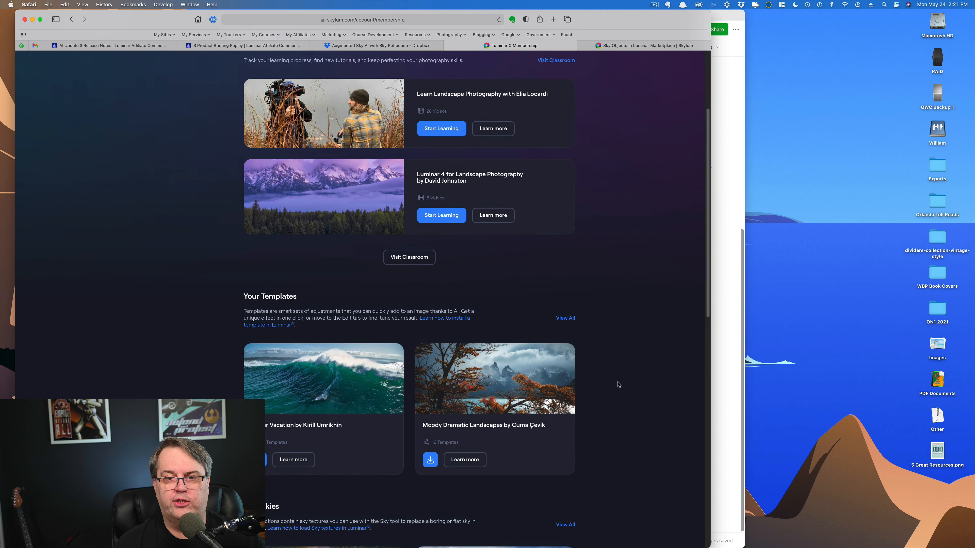
{"action": "scroll", "coordinate": [617, 384], "scroll_direction": "up", "scroll_amount": 7}
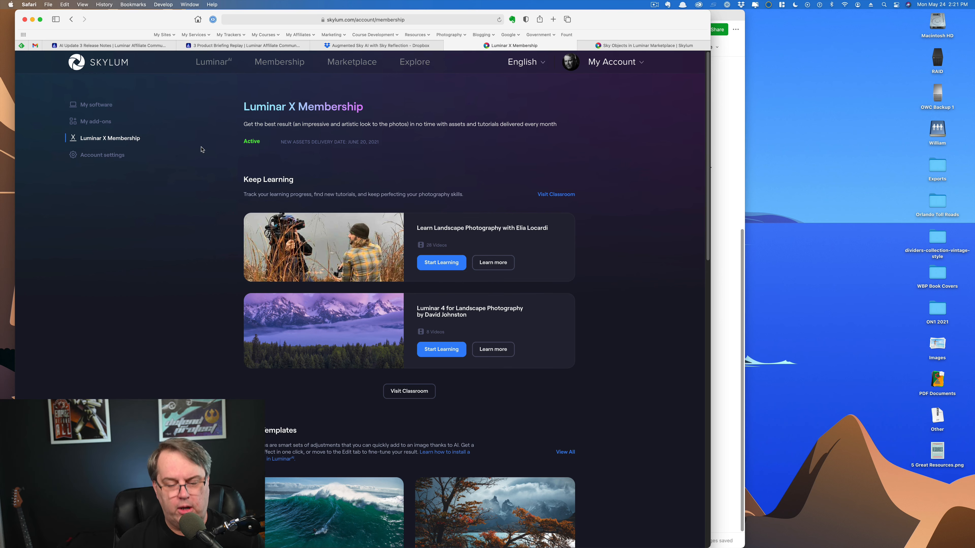
Return to Luminar AI and open the dock-and-lake photo from the catalog for editing
{"action": "key", "text": "ctrl+Right"}
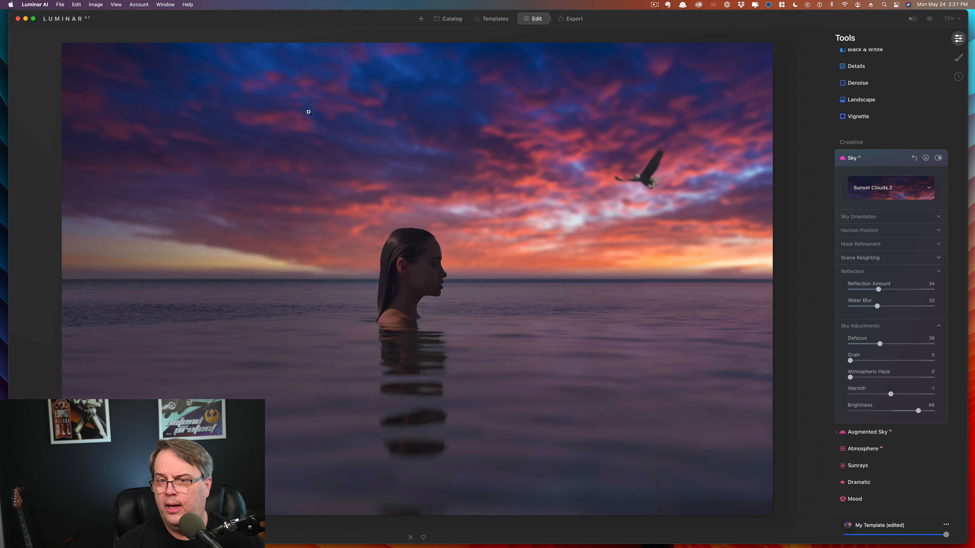
{"action": "left_click", "coordinate": [456, 24]}
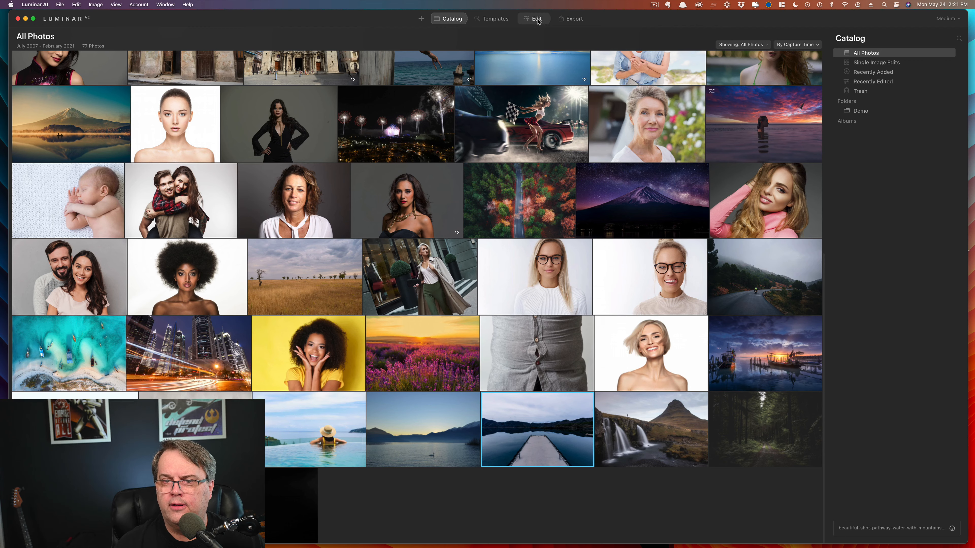
{"action": "left_click", "coordinate": [538, 20]}
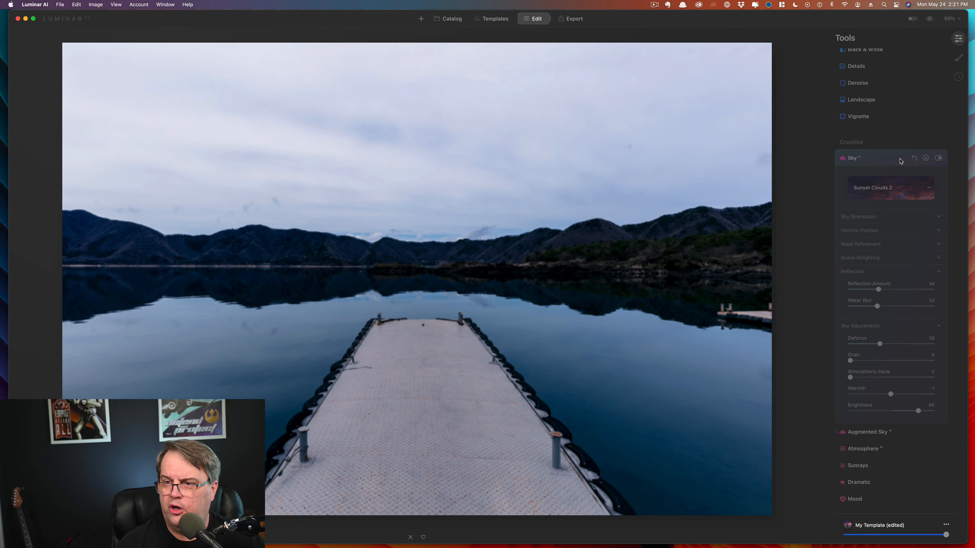
{"action": "left_click", "coordinate": [914, 158]}
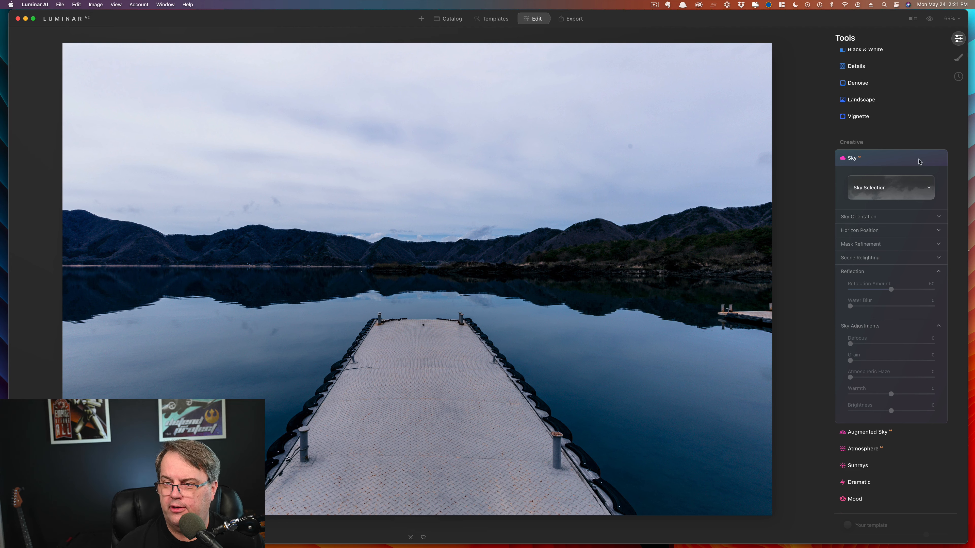
Open the Dodge & Burn tool and try a lower brush Softness before restoring it to 100
{"action": "scroll", "coordinate": [920, 163], "scroll_direction": "down", "scroll_amount": 5}
{"action": "scroll", "coordinate": [925, 164], "scroll_direction": "down", "scroll_amount": 13}
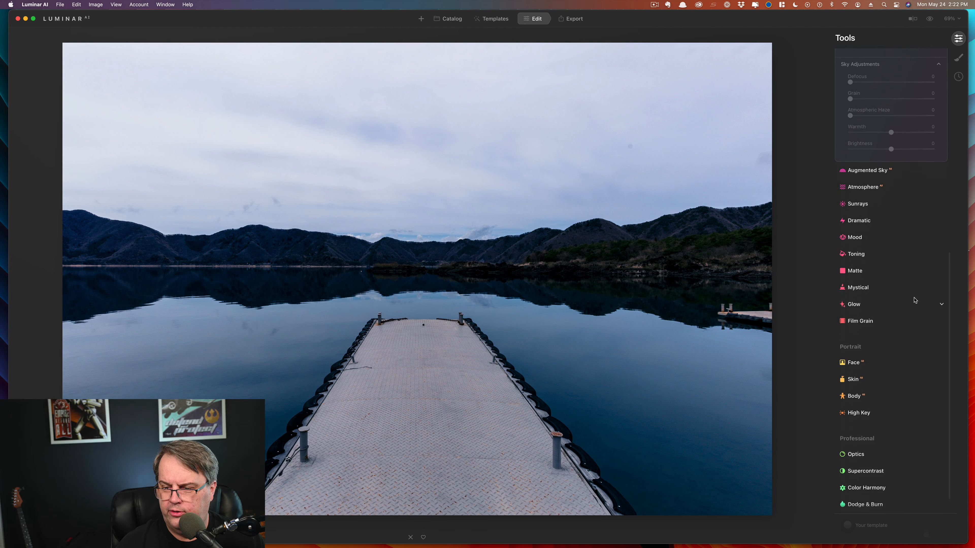
{"action": "left_click", "coordinate": [874, 476]}
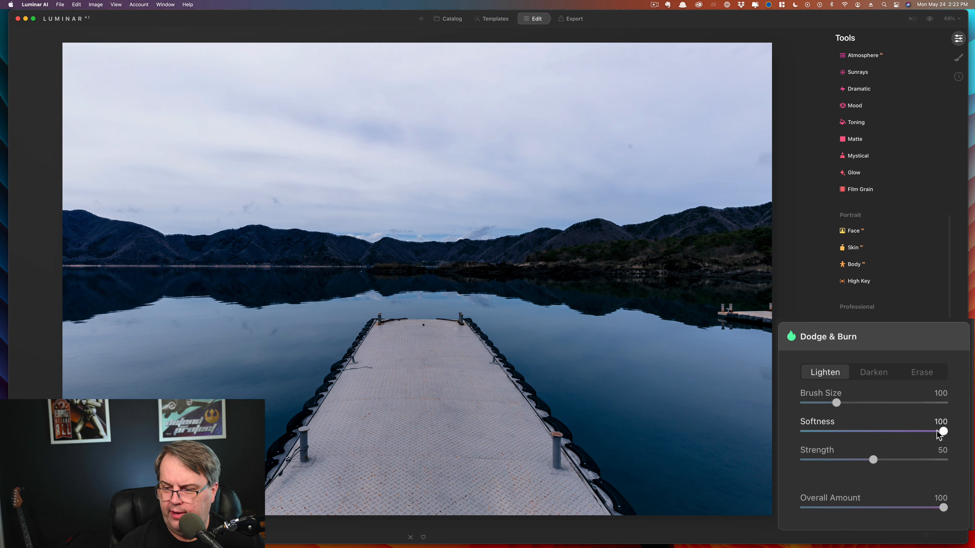
{"action": "mouse_move", "coordinate": [944, 430]}
{"action": "left_mouse_down"}
{"action": "mouse_move", "coordinate": [889, 430]}
{"action": "mouse_move", "coordinate": [953, 430]}
{"action": "mouse_move", "coordinate": [828, 432]}
{"action": "left_mouse_up"}
{"action": "left_click_drag", "start_coordinate": [860, 431], "coordinate": [943, 431]}
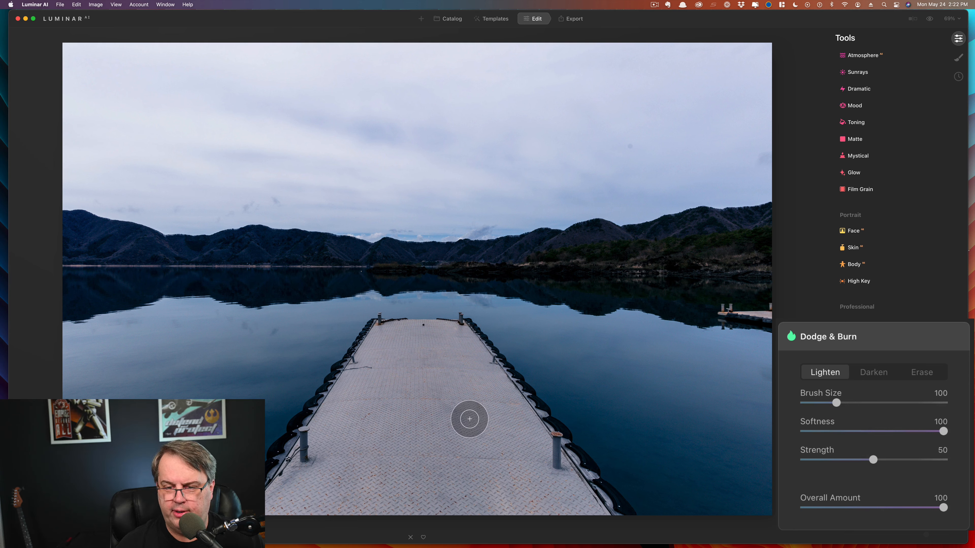
Enlarge the Dodge & Burn brush to 184 and lighten the dock surface at strength 50
{"action": "key", "text": "bracketright"}
{"action": "key", "text": "bracketright"}
{"action": "key", "text": "bracketright"}
{"action": "key", "text": "bracketright"}
{"action": "key", "text": "bracketright"}
{"action": "key", "text": "bracketright"}
{"action": "key", "text": "bracketright"}
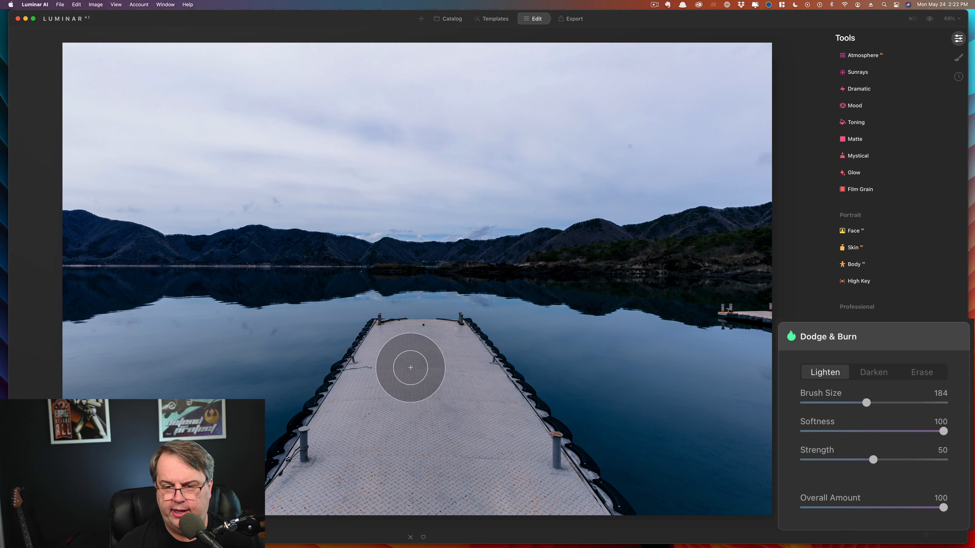
{"action": "left_click_drag", "start_coordinate": [393, 351], "coordinate": [403, 350]}
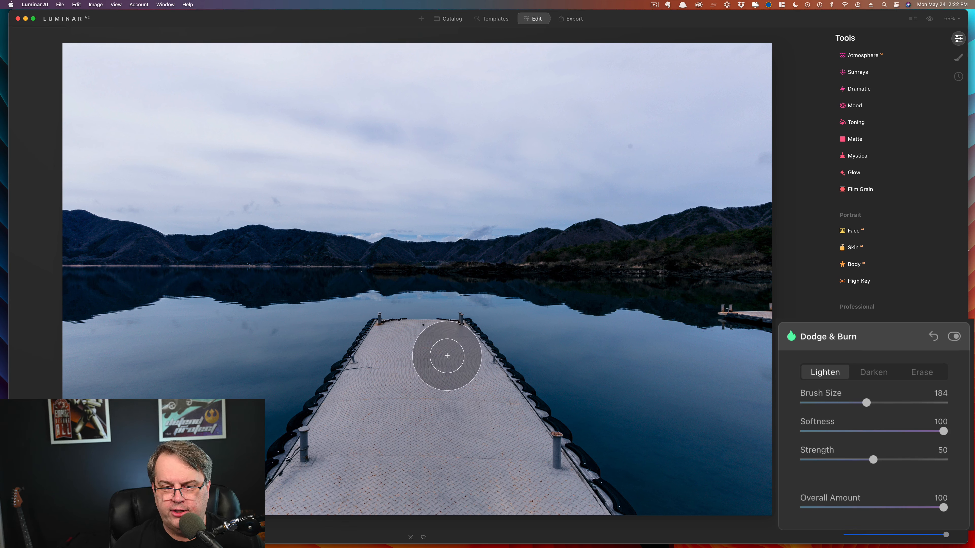
{"action": "mouse_move", "coordinate": [556, 501]}
{"action": "left_mouse_down"}
{"action": "mouse_move", "coordinate": [524, 490]}
{"action": "mouse_move", "coordinate": [302, 501]}
{"action": "mouse_move", "coordinate": [375, 374]}
{"action": "mouse_move", "coordinate": [412, 432]}
{"action": "mouse_move", "coordinate": [416, 486]}
{"action": "mouse_move", "coordinate": [418, 424]}
{"action": "mouse_move", "coordinate": [462, 420]}
{"action": "mouse_move", "coordinate": [431, 405]}
{"action": "mouse_move", "coordinate": [416, 473]}
{"action": "mouse_move", "coordinate": [499, 490]}
{"action": "mouse_move", "coordinate": [538, 475]}
{"action": "mouse_move", "coordinate": [505, 431]}
{"action": "left_mouse_up"}
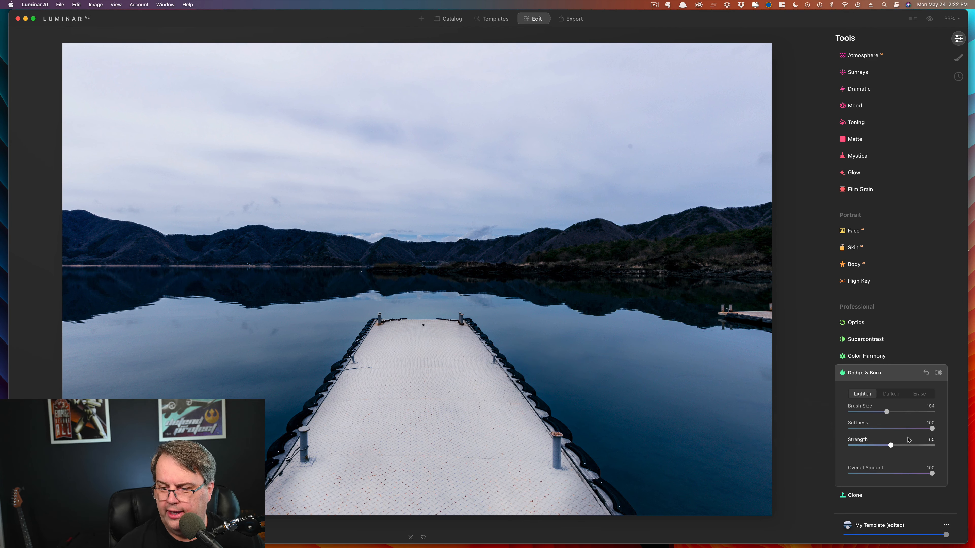
Try lightening the water beside the dock with Softness 0, undo it, and reset Dodge & Burn
{"action": "left_click_drag", "start_coordinate": [932, 428], "coordinate": [802, 429]}
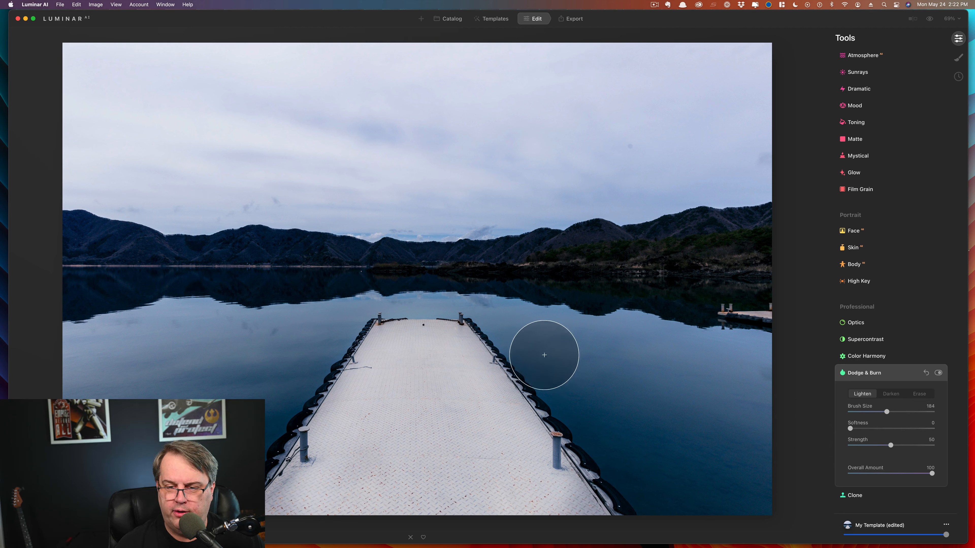
{"action": "left_click", "coordinate": [539, 345]}
{"action": "left_click", "coordinate": [515, 326]}
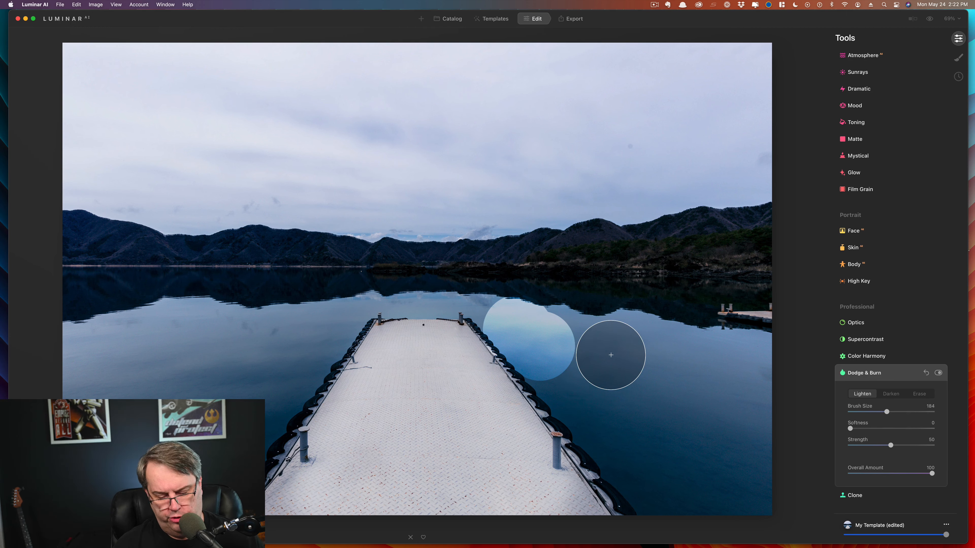
{"action": "key", "text": "super+z"}
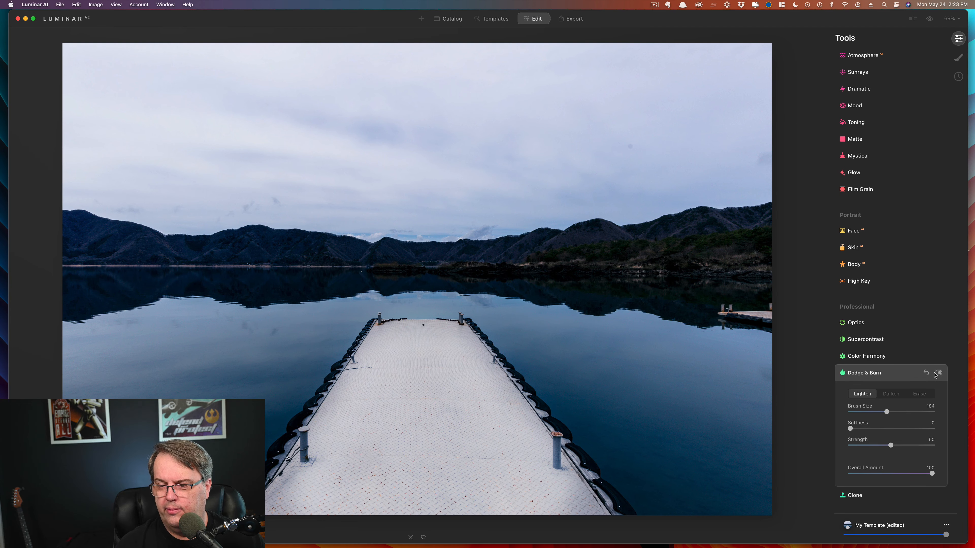
{"action": "left_click", "coordinate": [928, 373]}
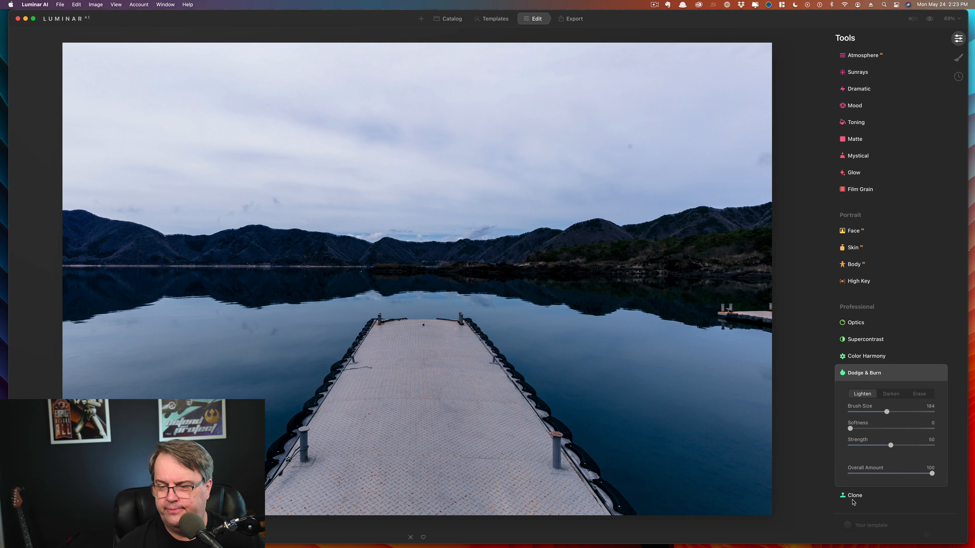
Clone clean dock texture over the small dark spot near the dock's far end, using a radius of 40
{"action": "left_click", "coordinate": [852, 495]}
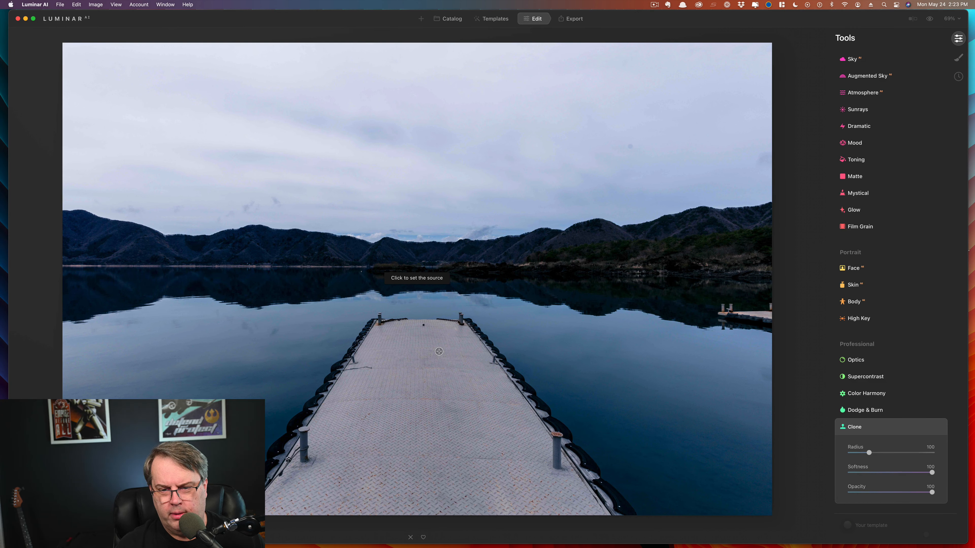
{"action": "left_click", "coordinate": [439, 351]}
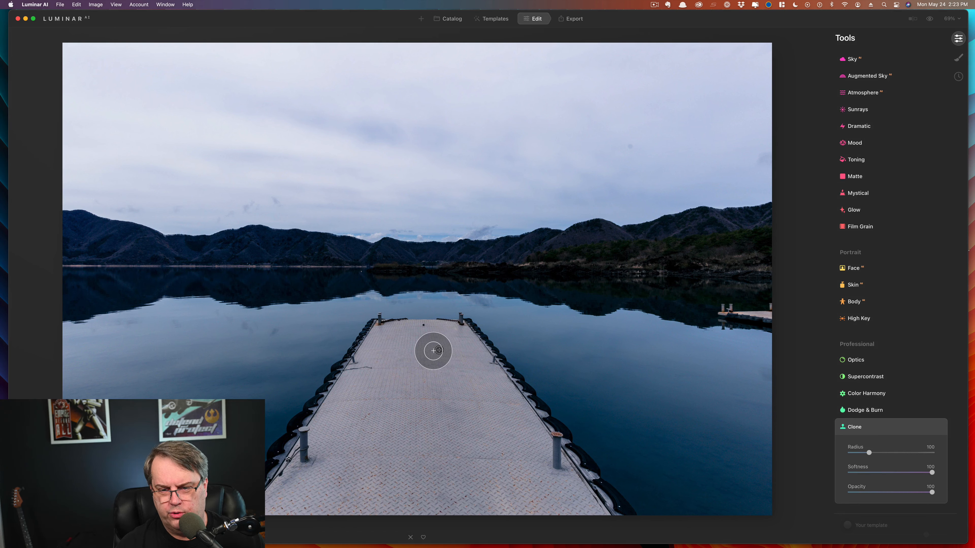
{"action": "key", "text": "bracketleft"}
{"action": "key", "text": "bracketleft"}
{"action": "key", "text": "bracketleft"}
{"action": "key", "text": "bracketleft"}
{"action": "key", "text": "bracketleft"}
{"action": "key", "text": "bracketleft"}
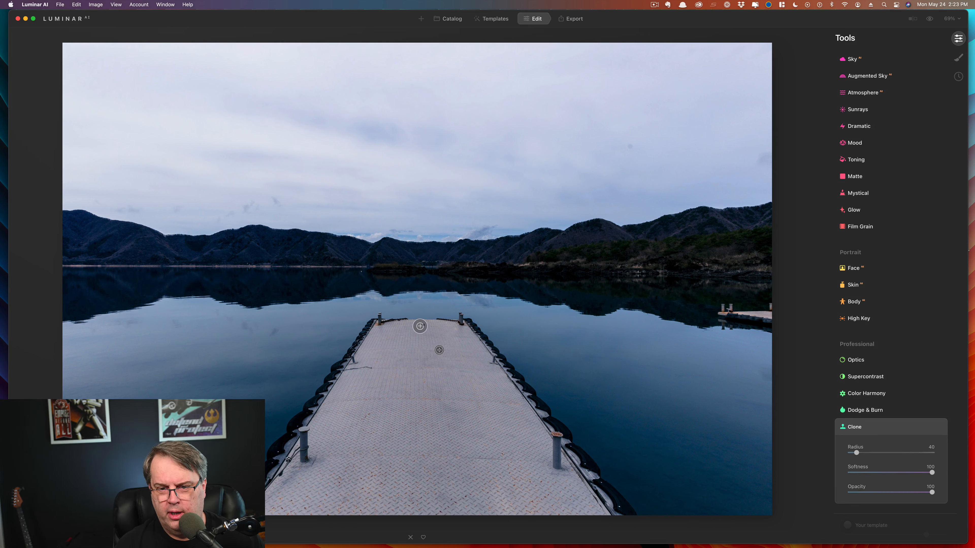
{"action": "left_click", "coordinate": [419, 331]}
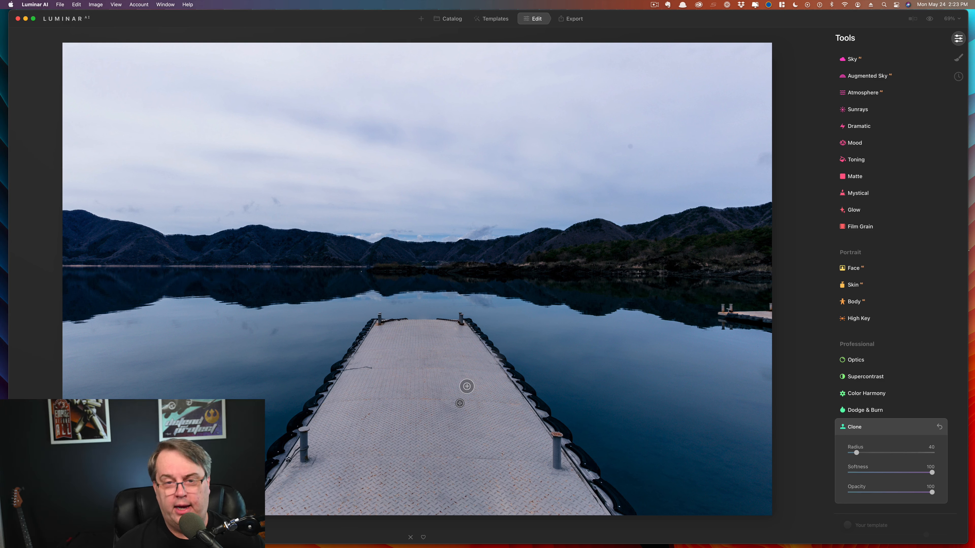
Undo the extra clone strokes over the cable and cleat near the dock's left edge
{"action": "key", "text": "super+z"}
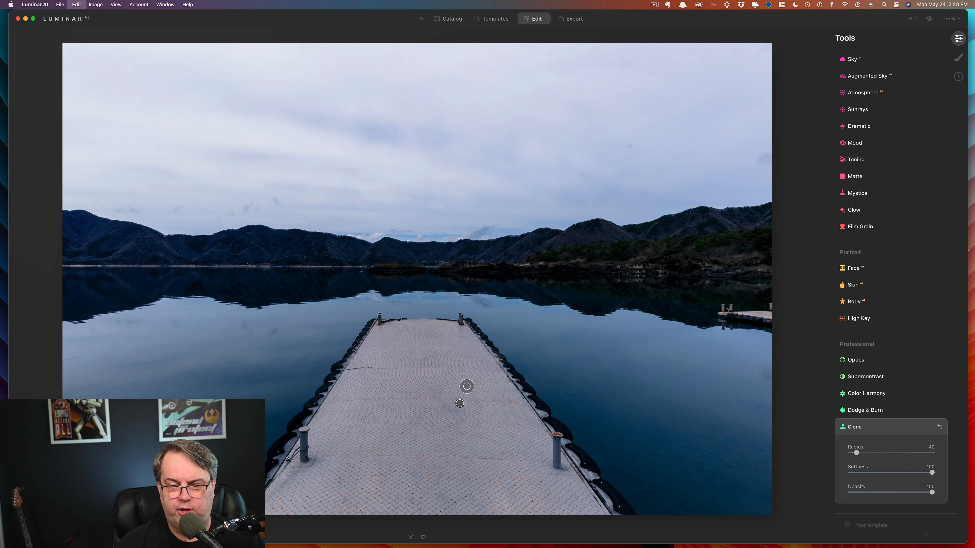
{"action": "key", "text": "super+z"}
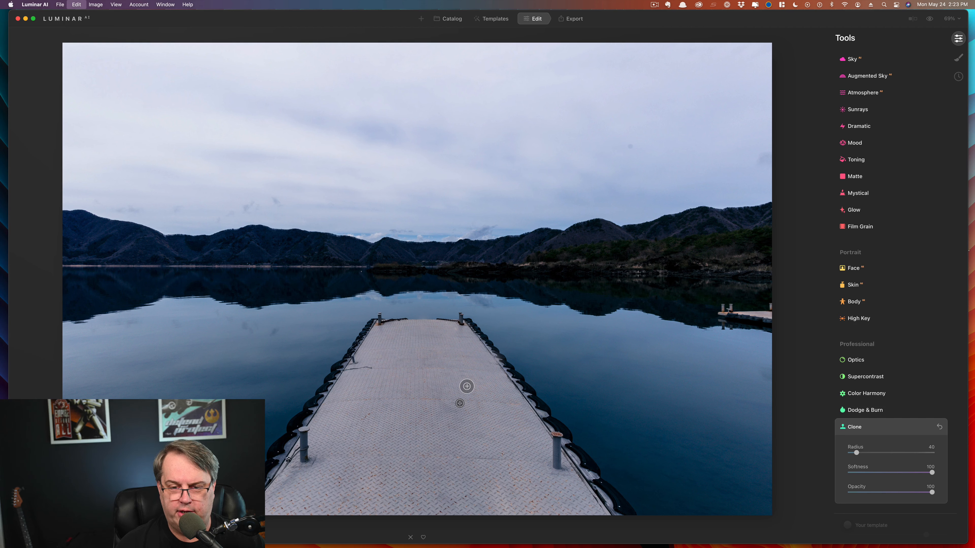
{"action": "key", "text": "super+z"}
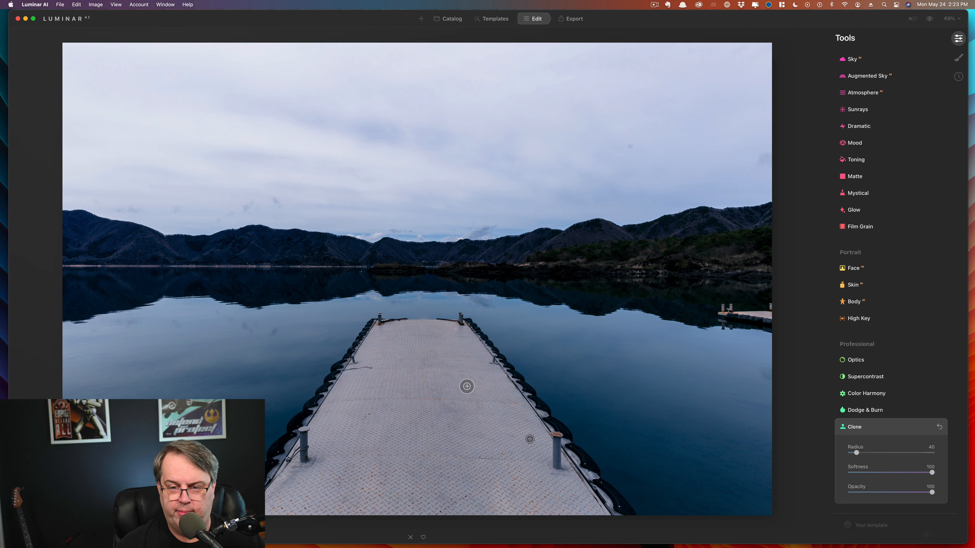
{"action": "key", "text": "super+z"}
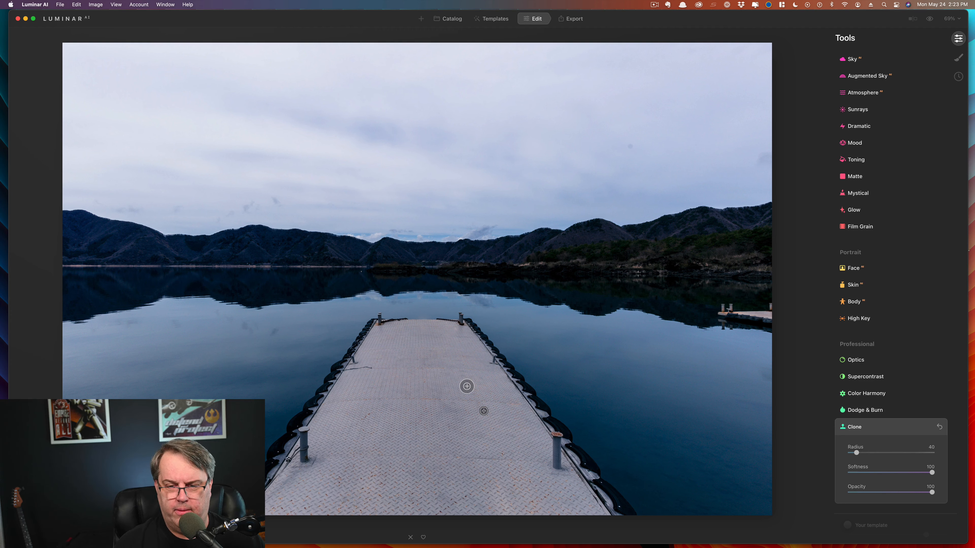
{"action": "key", "text": "super+z"}
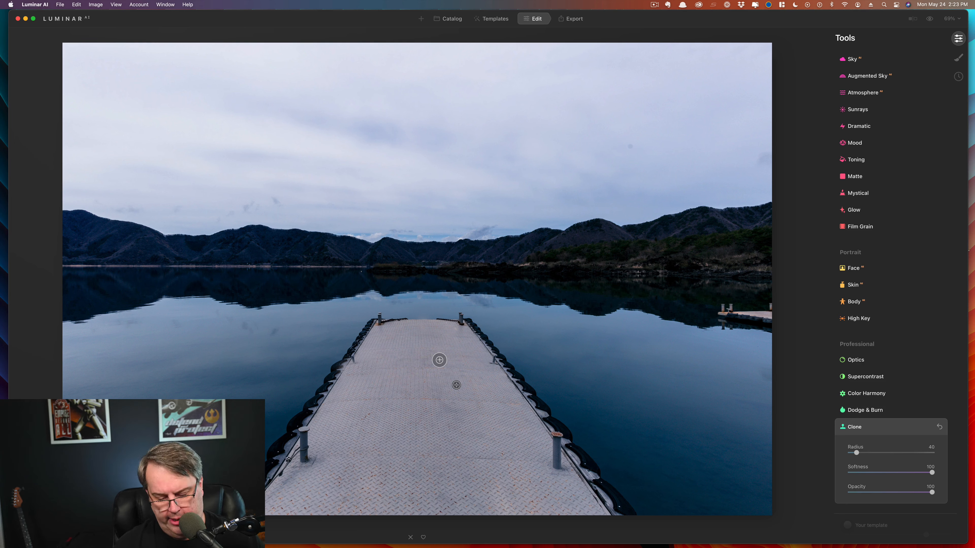
{"action": "key", "text": "super+z"}
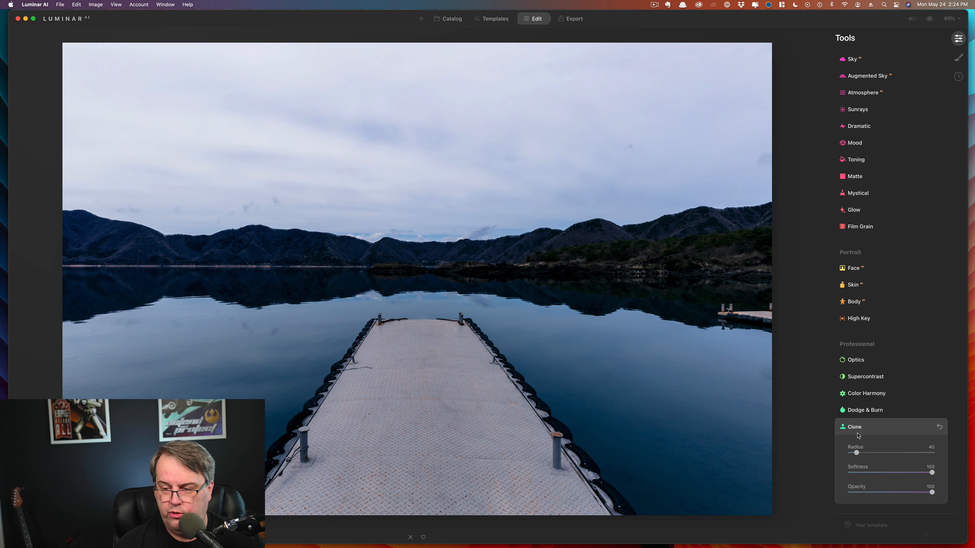
Switch to the Erase tool so the clone edit is applied to the photo
{"action": "scroll", "coordinate": [898, 396], "scroll_direction": "up", "scroll_amount": 1}
{"action": "scroll", "coordinate": [898, 396], "scroll_direction": "up", "scroll_amount": 10}
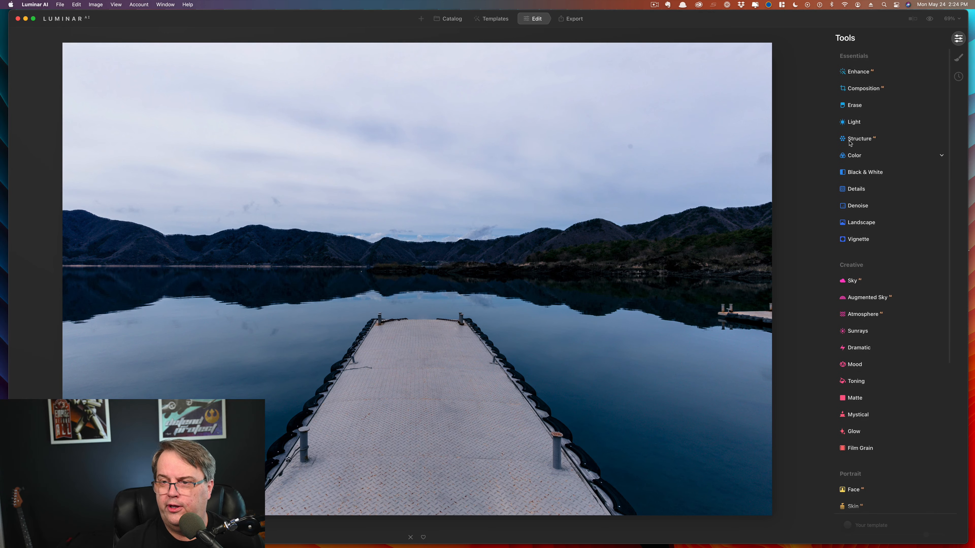
{"action": "left_click", "coordinate": [854, 111]}
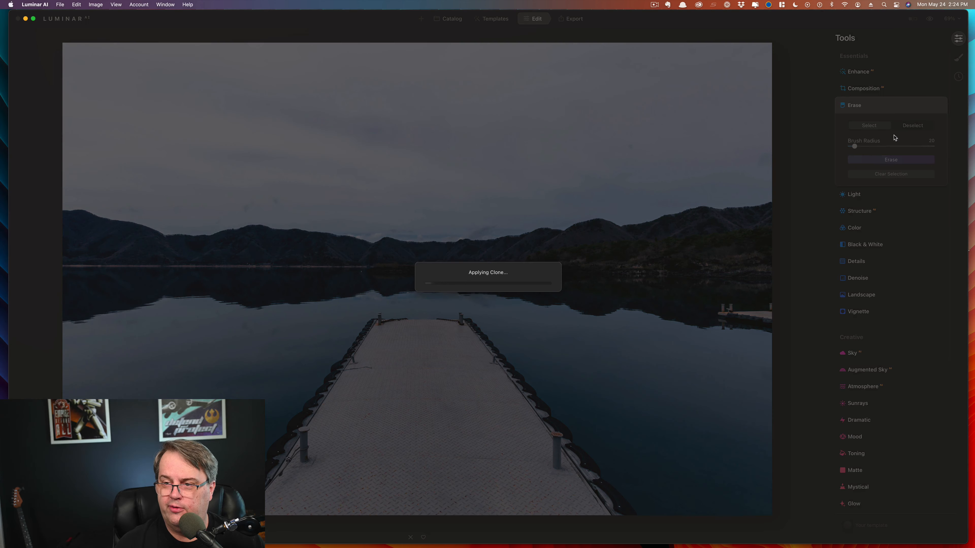